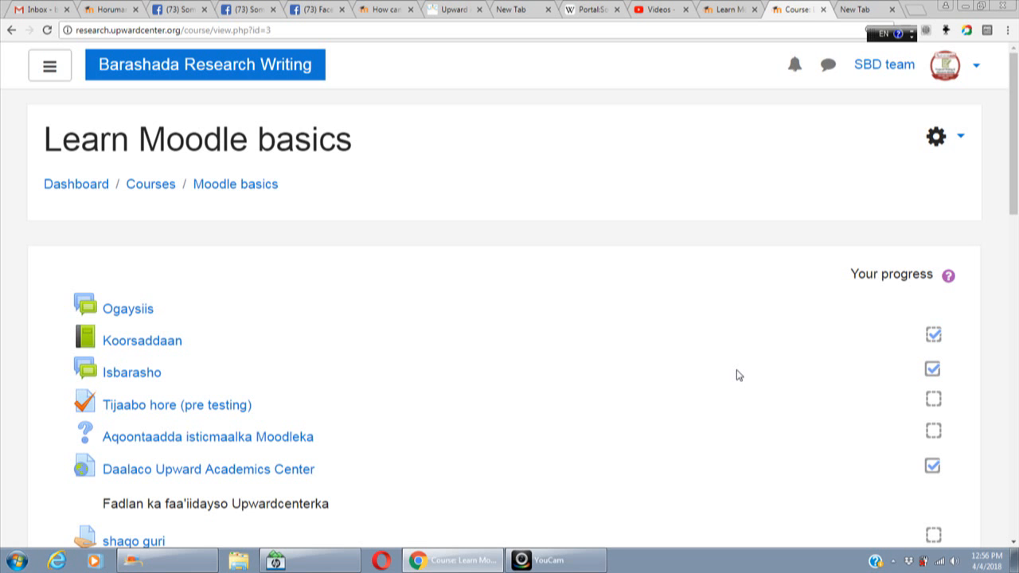
- Turn on course editing and start adding a Glossary activity to the course's general section
click(961, 138)
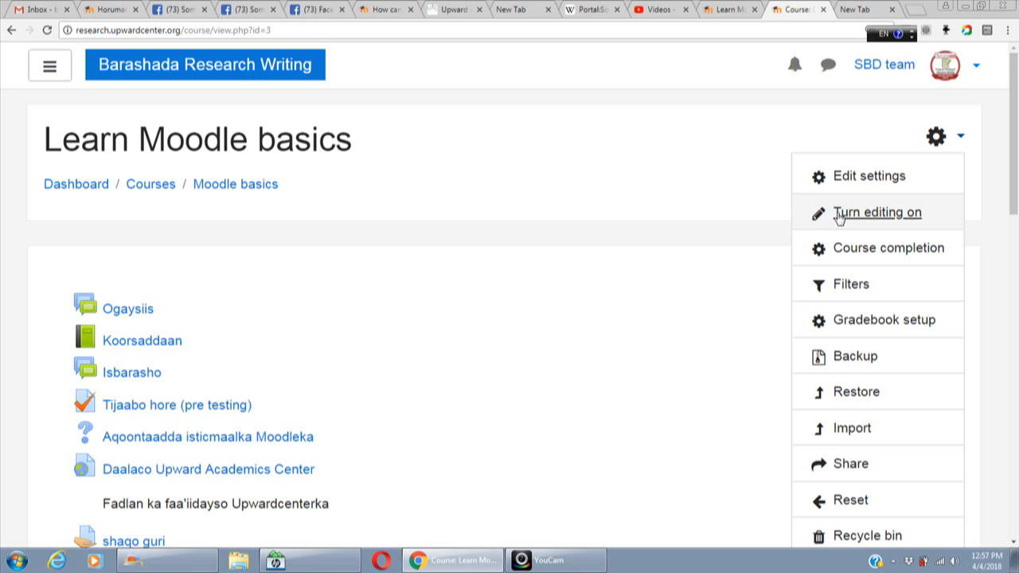
click(872, 218)
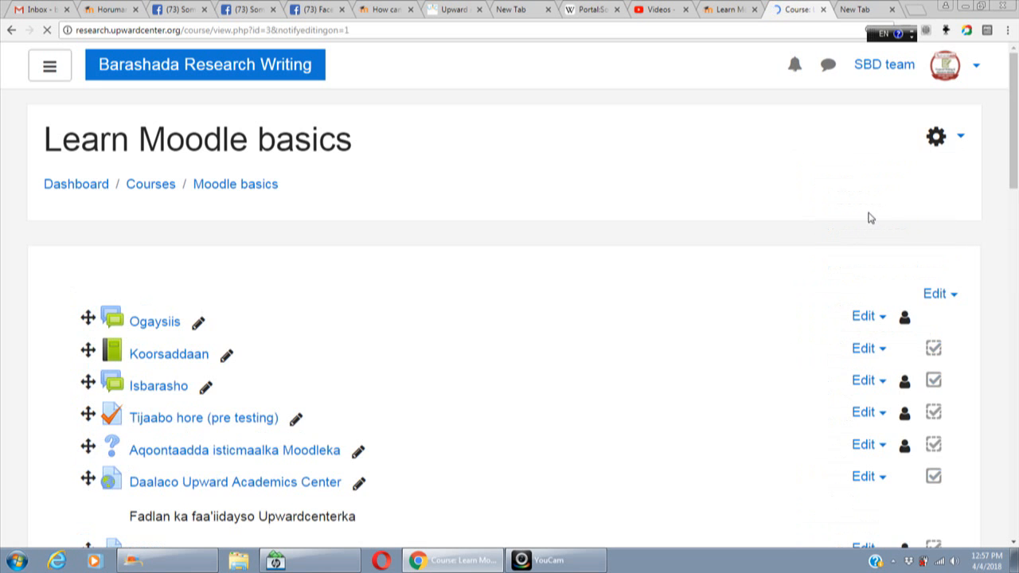
scroll(1011, 183, down, 3)
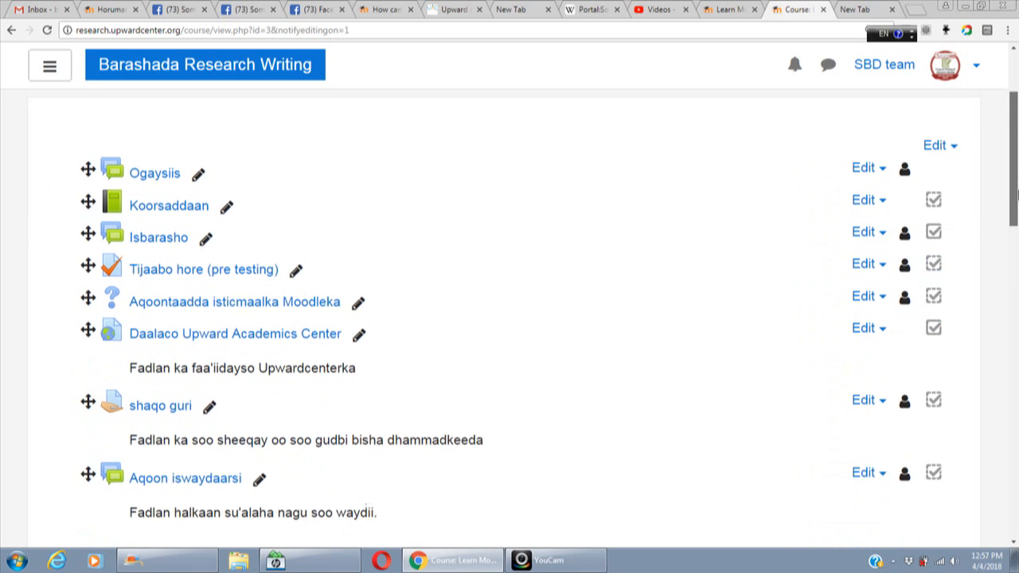
scroll(1017, 213, down, 2)
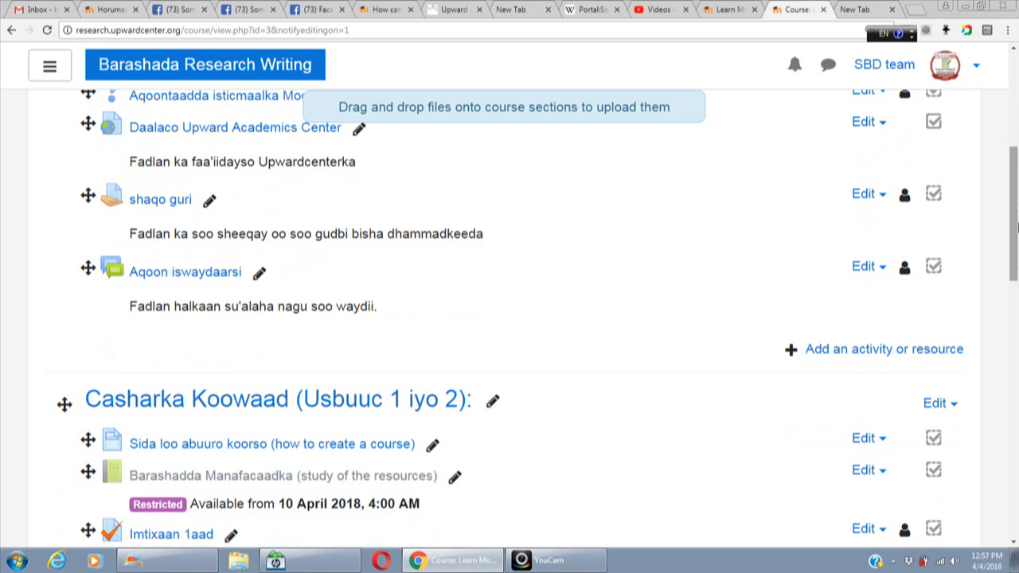
click(823, 350)
drag(475, 209, 480, 252)
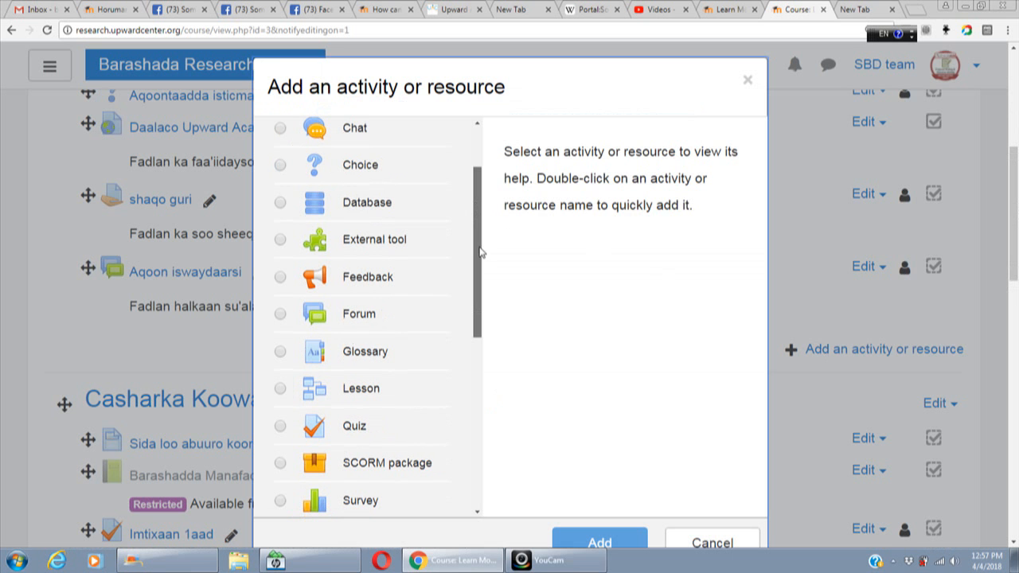
click(280, 351)
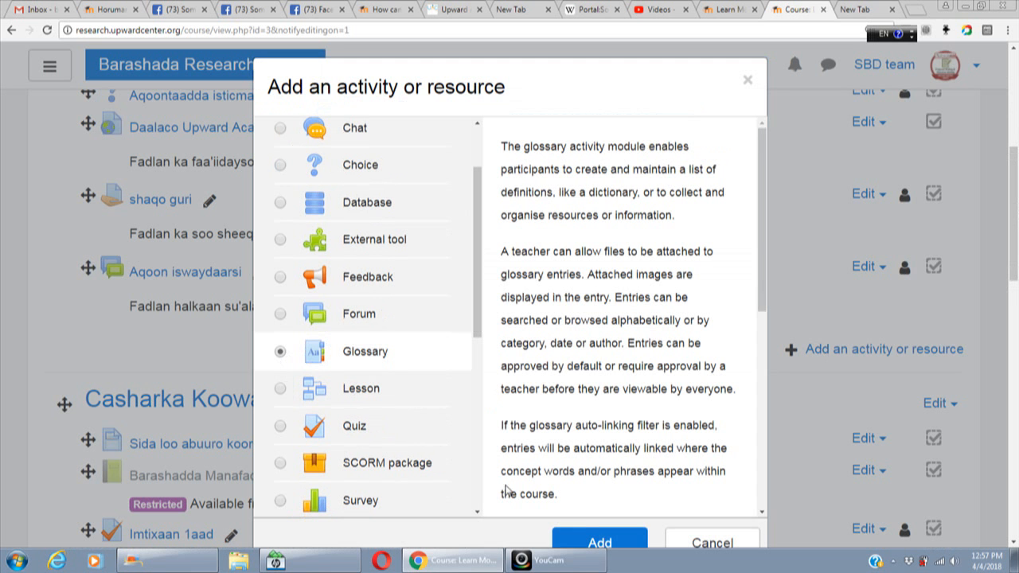
click(604, 543)
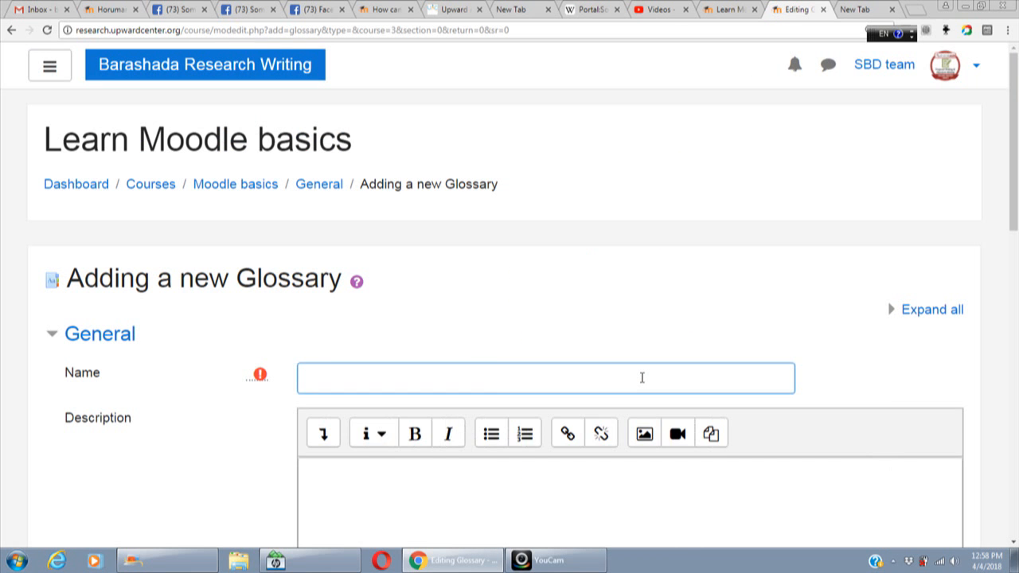
- Name the glossary "Erayadda Muhimka ah" and enter the description "Fadlan ka daalaco halkaan erayadda muhiimka ah adiguna ku dar."
text(Erayadd)
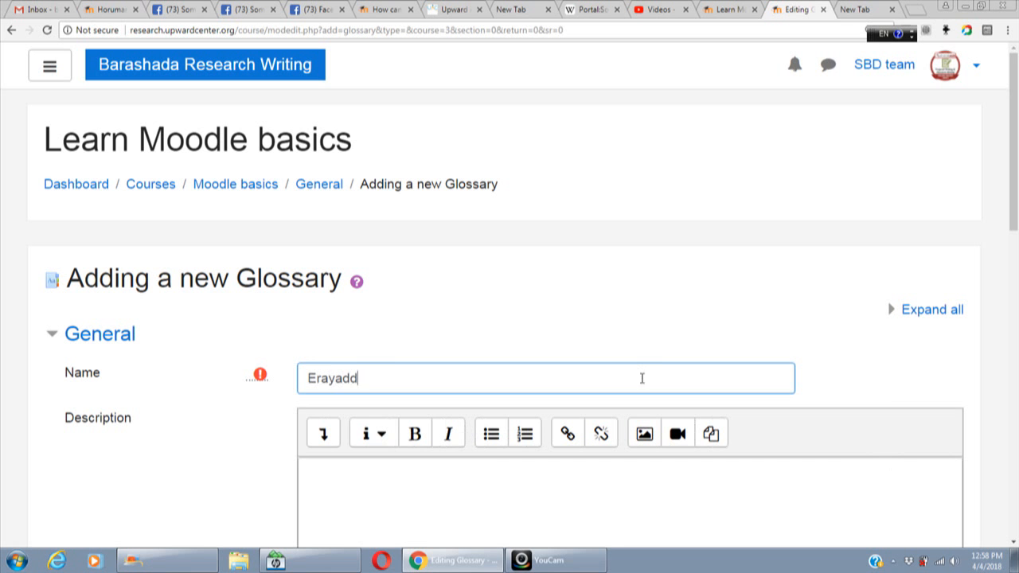
text(a Muhimka ah)
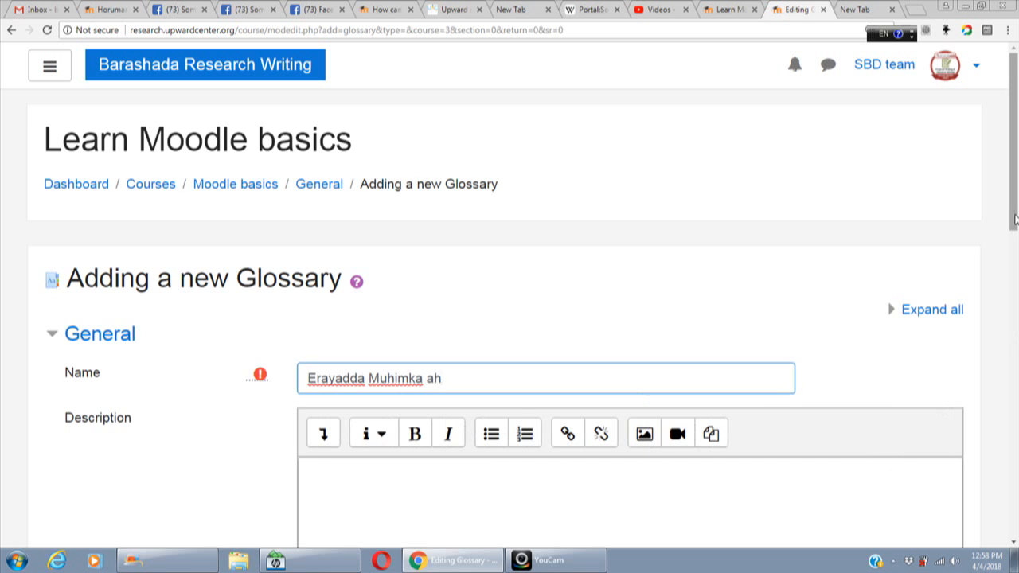
drag(1015, 219, 1015, 298)
click(756, 303)
drag(1017, 219, 1017, 254)
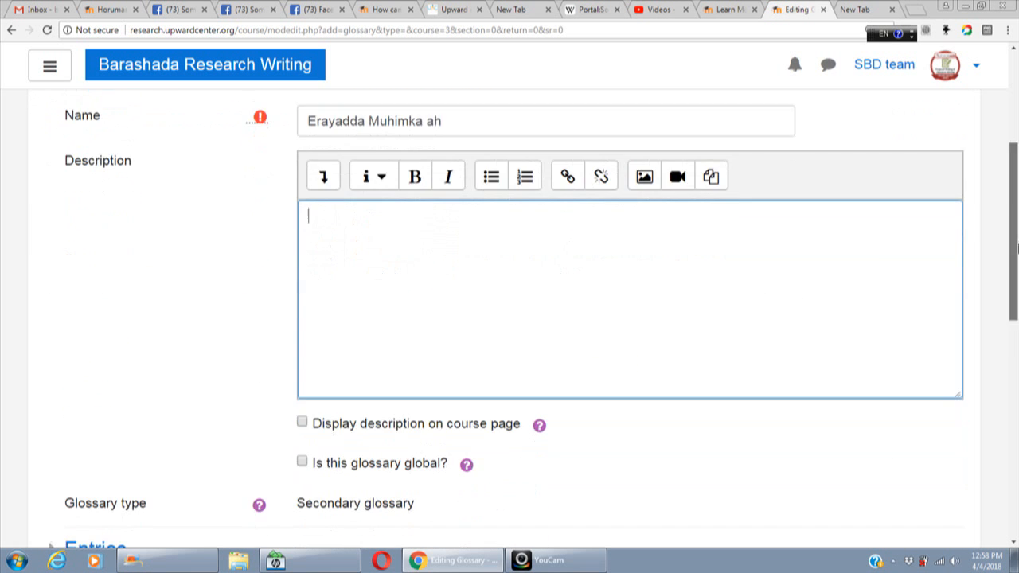
text(Fadl)
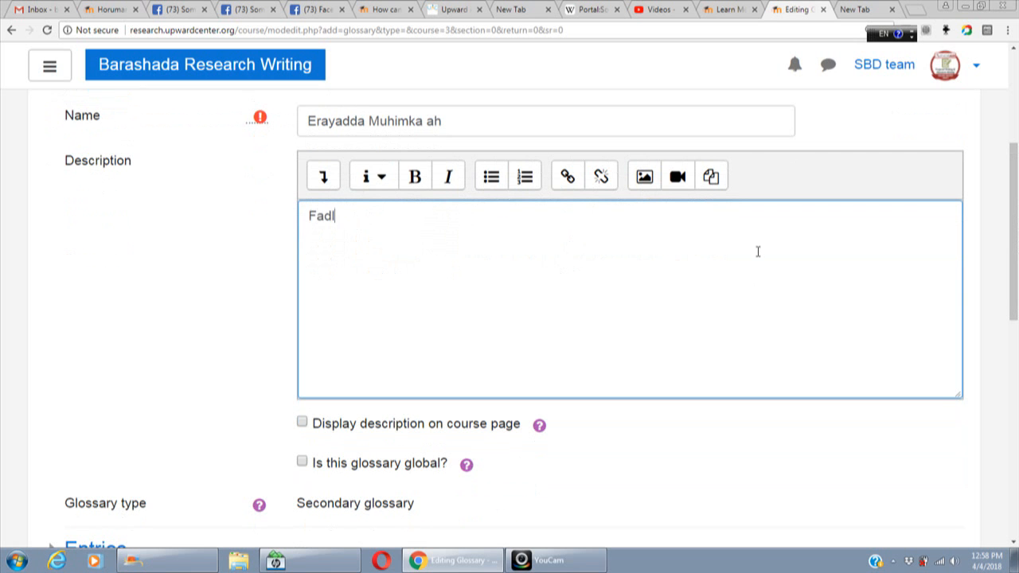
text(an ka da)
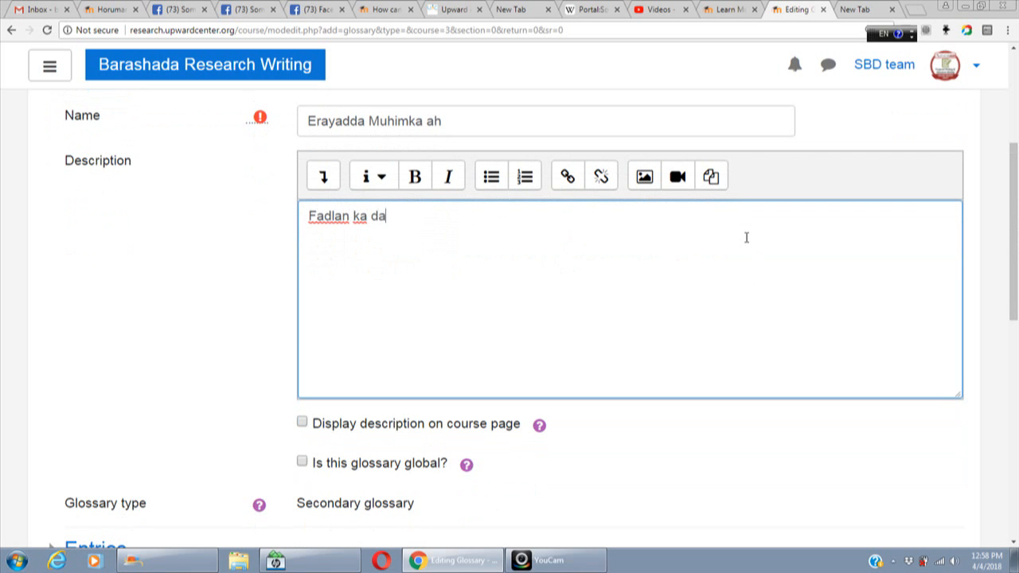
text(alaco halkaan eraya)
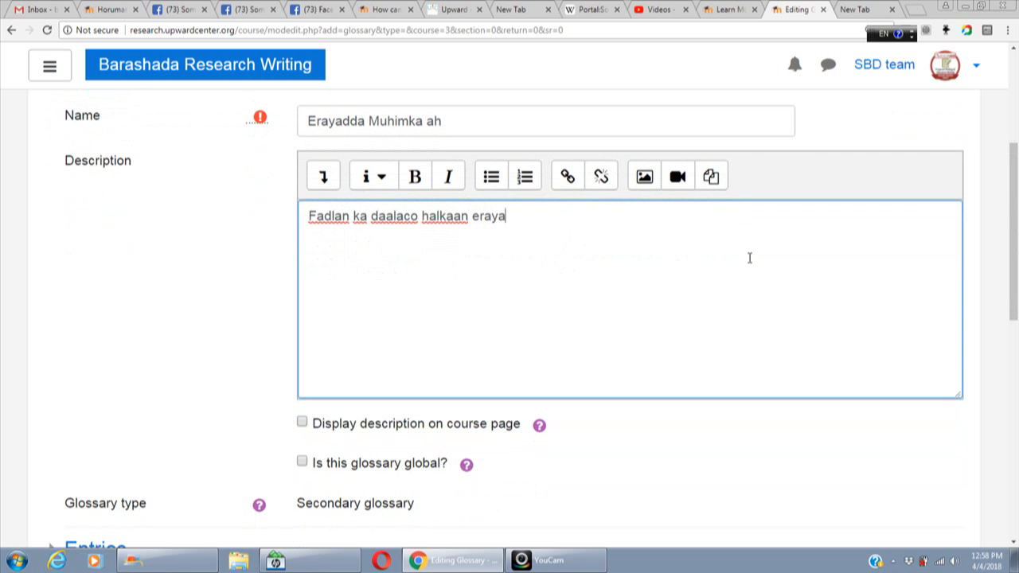
text(dda muhiim)
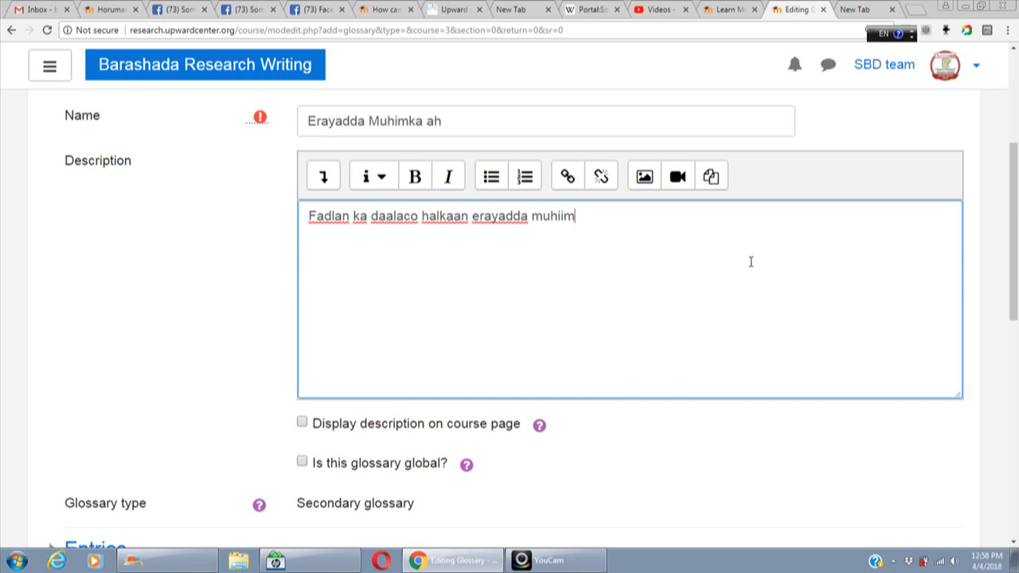
text(ka ah adiguna ku dar.)
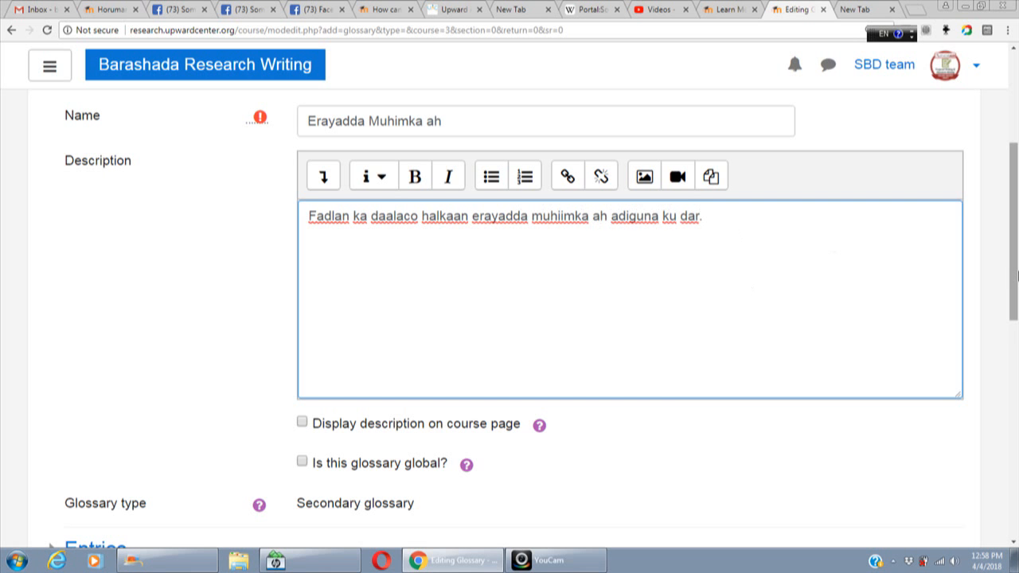
- Enable displaying the glossary's description on the course page
drag(1016, 275, 1016, 349)
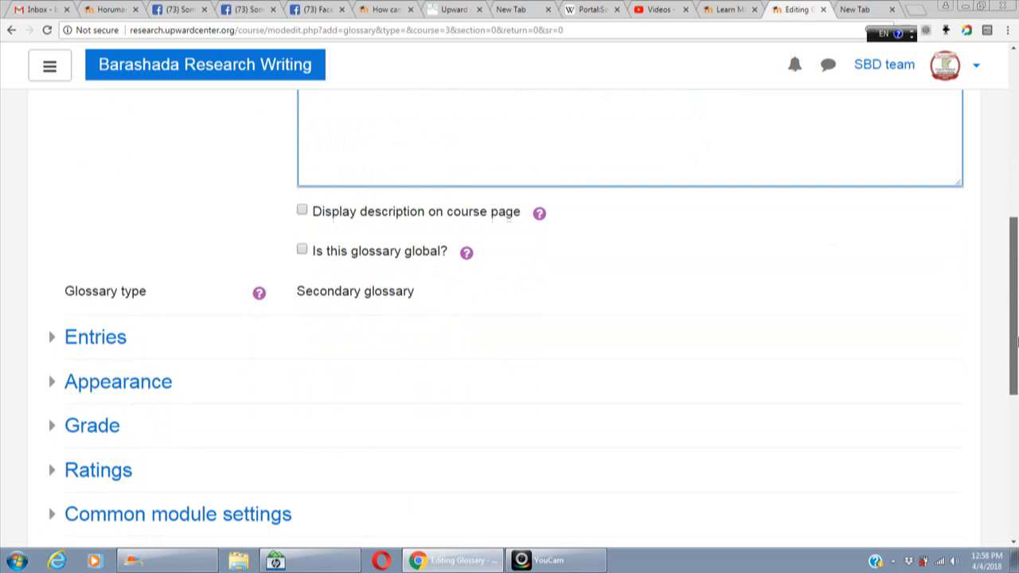
click(419, 296)
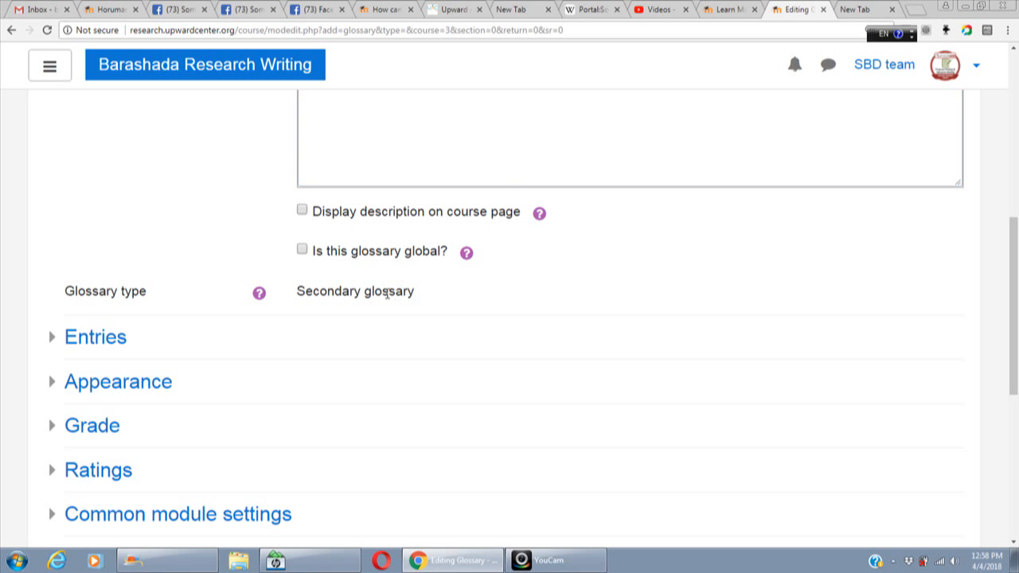
drag(1016, 276, 1018, 298)
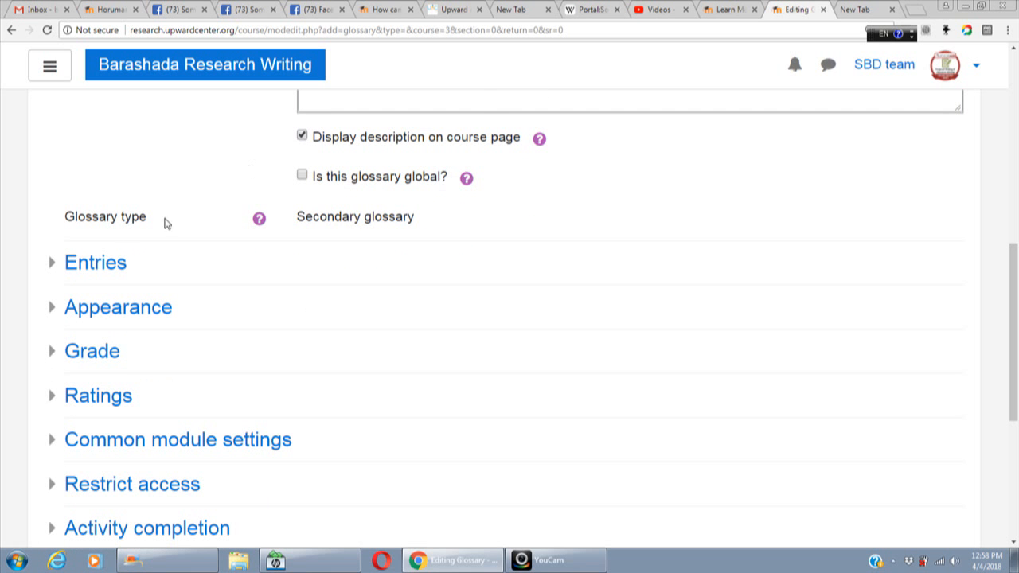
- Set Always allow editing to Yes in the glossary's entries settings
click(115, 263)
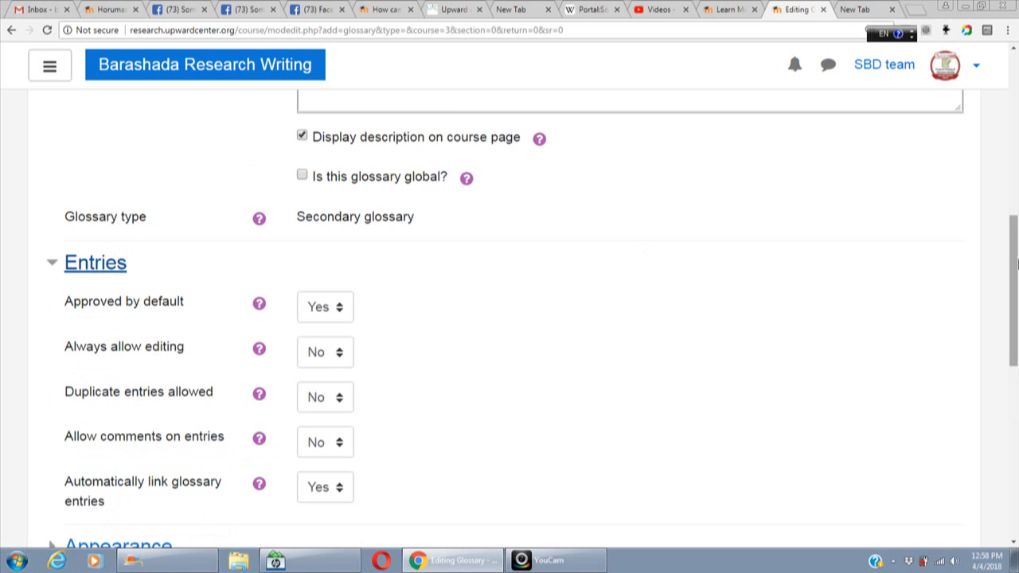
drag(1016, 268, 1016, 291)
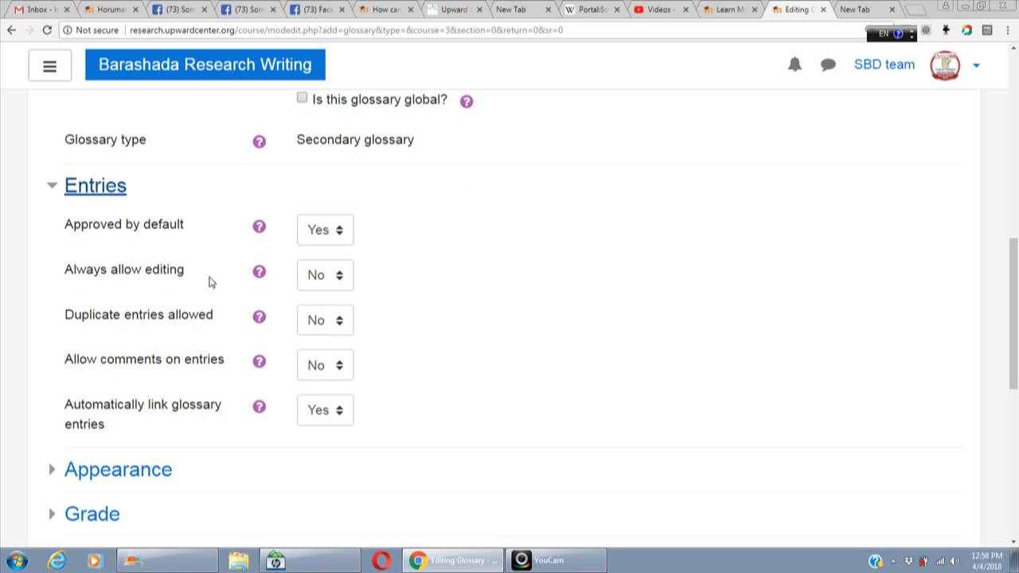
click(336, 275)
click(328, 315)
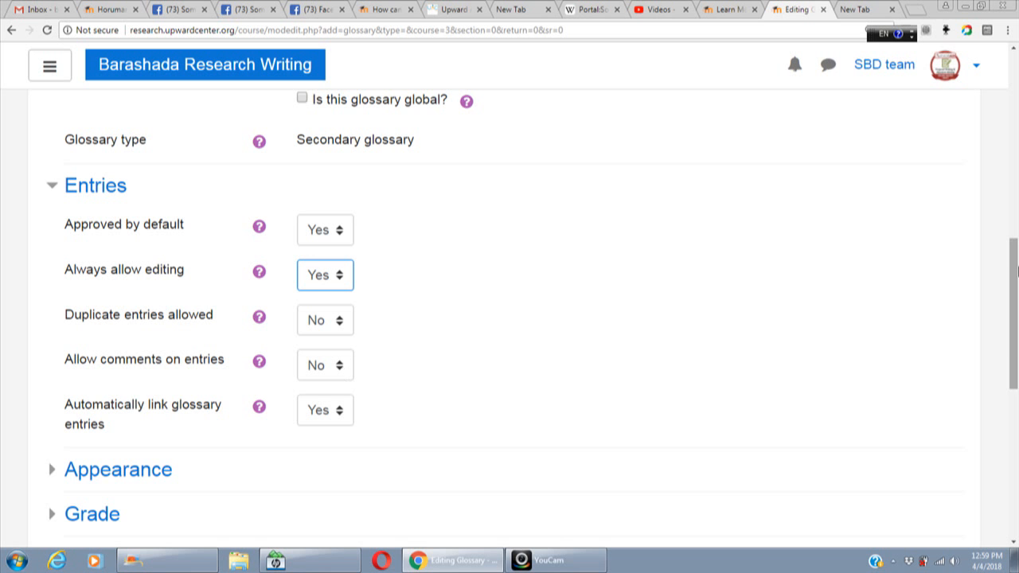
- Examine the glossary's appearance settings, including the display format options and the entries shown per page
scroll(1017, 294, down, 1)
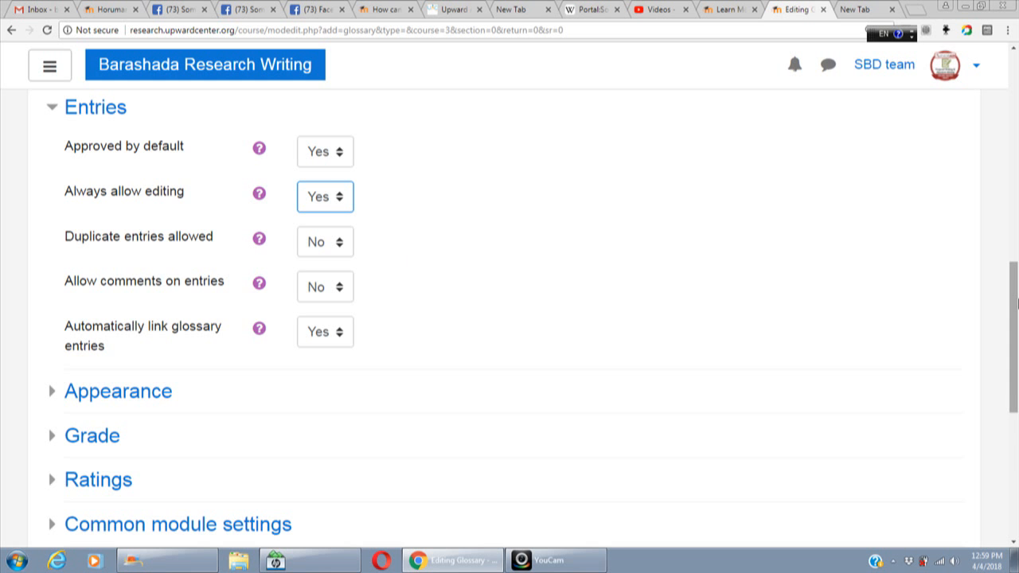
scroll(1017, 303, down, 2)
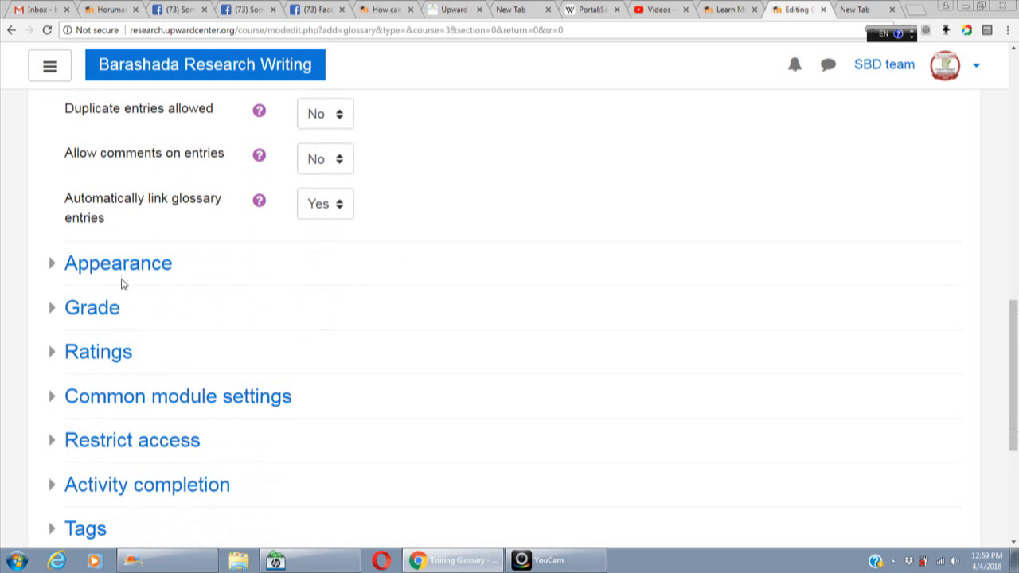
click(119, 265)
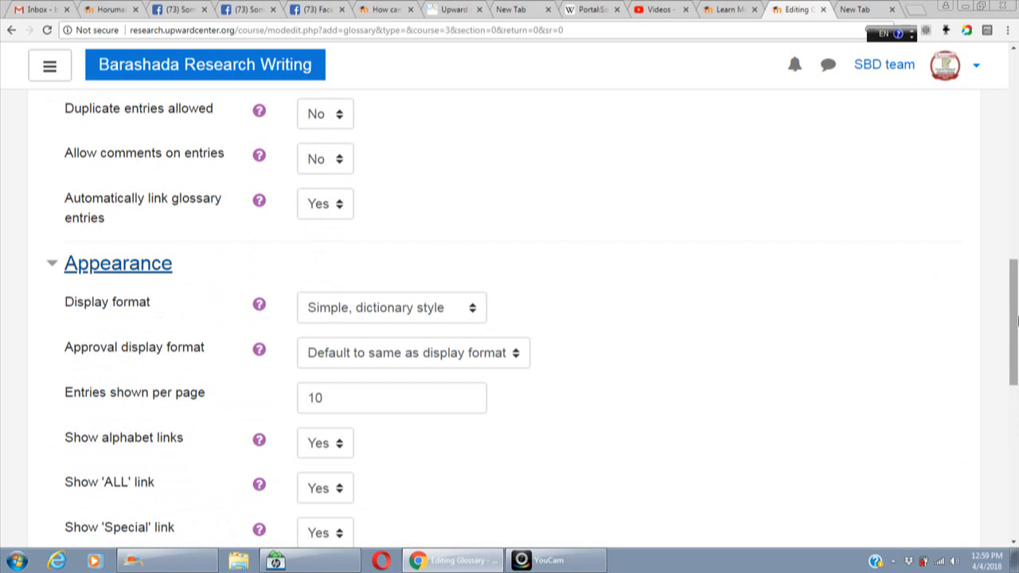
drag(1017, 329, 1016, 347)
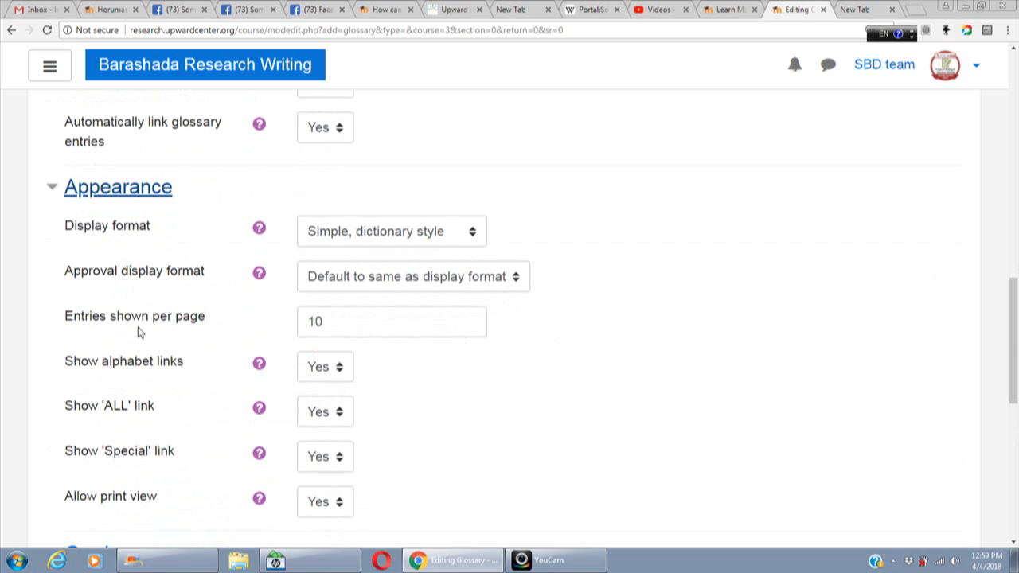
click(348, 324)
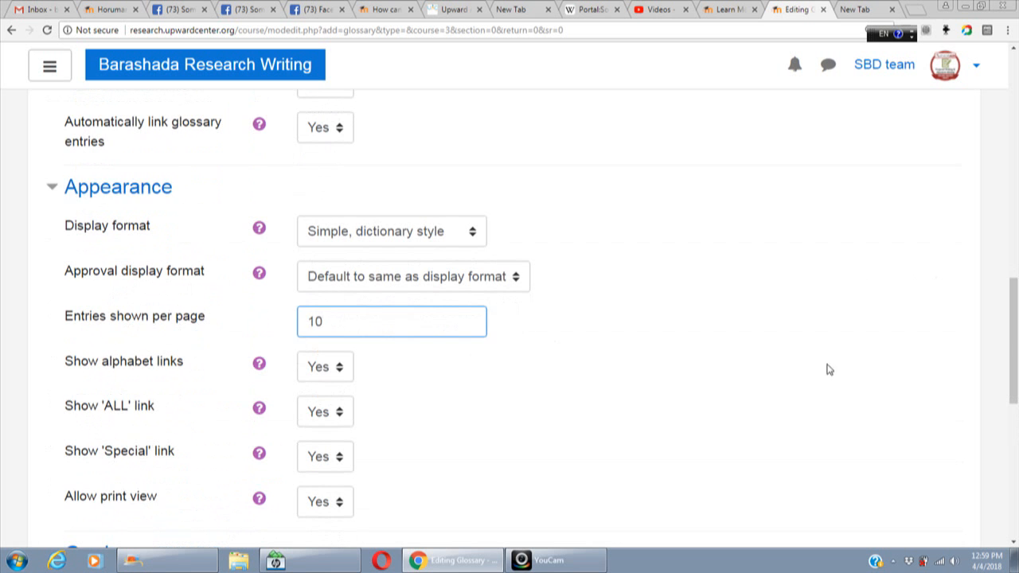
drag(1017, 346, 1017, 354)
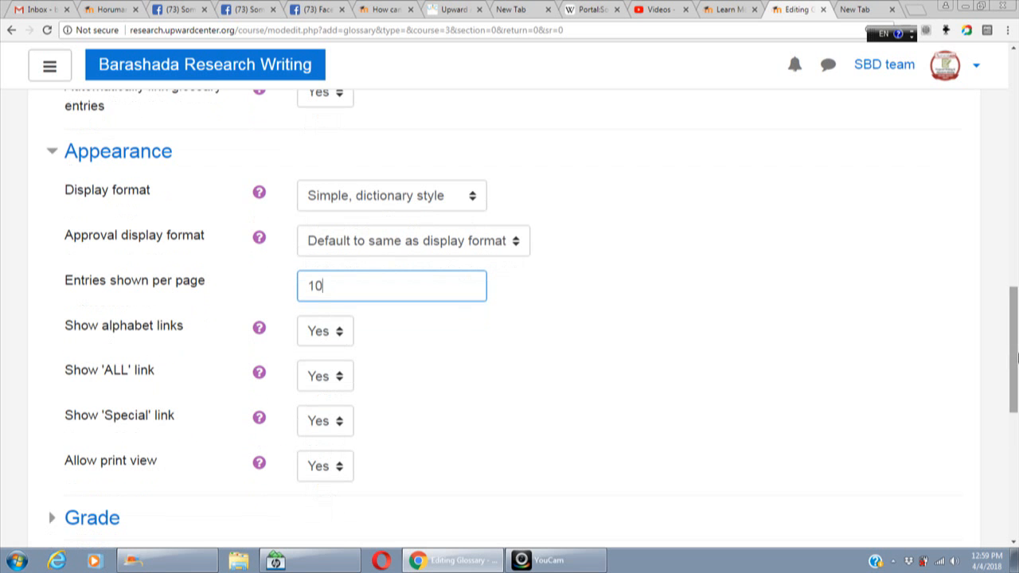
click(474, 202)
click(473, 202)
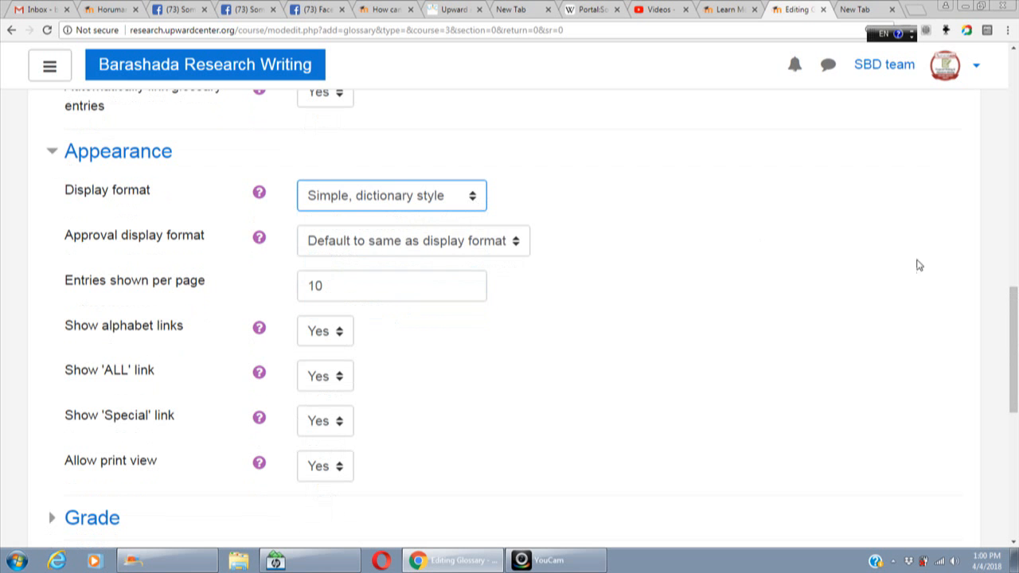
- Save the new glossary and display it
drag(1016, 319, 1008, 405)
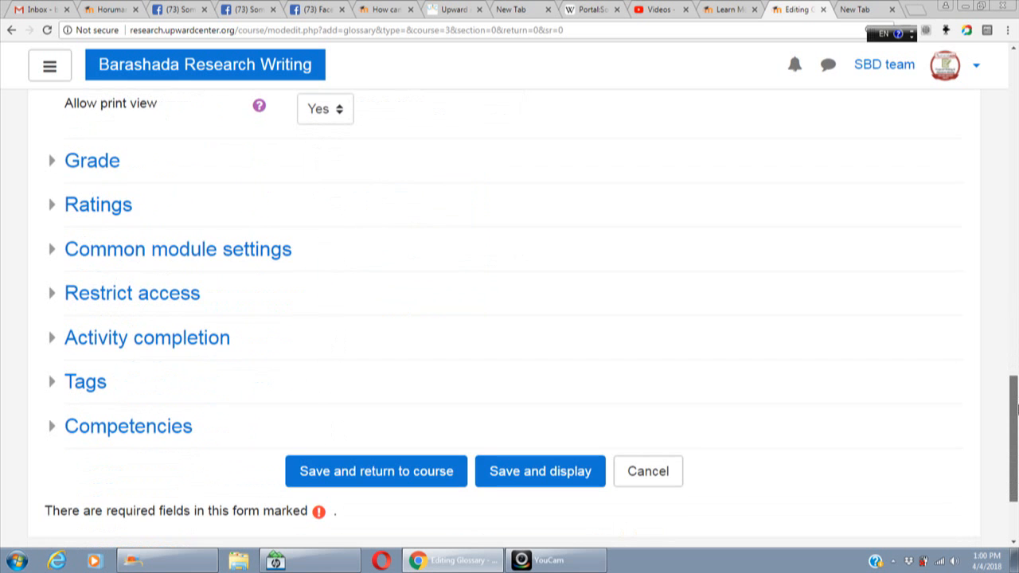
click(550, 484)
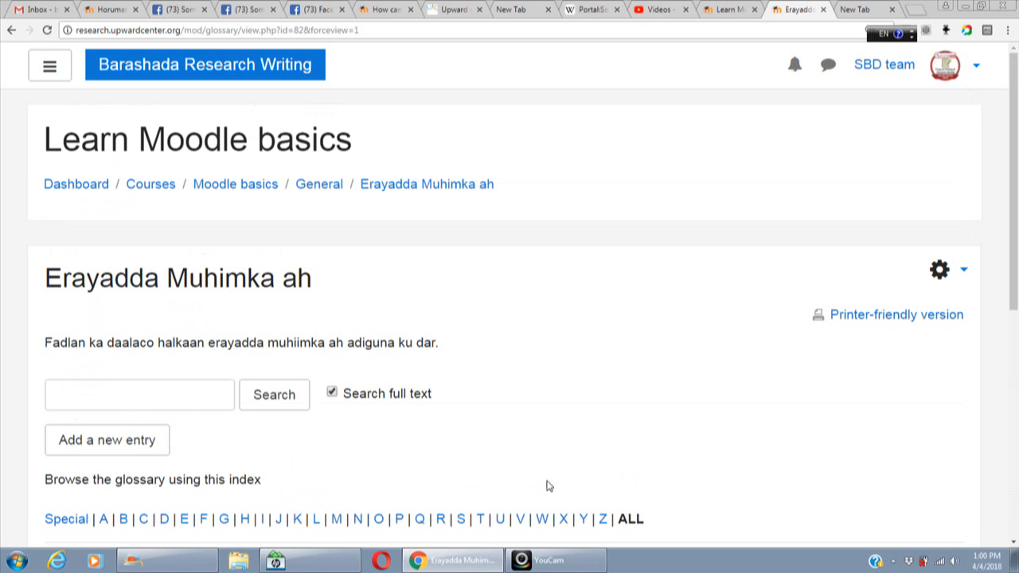
- Start a new entry in the Erayadda Muhimka ah glossary and enter "anafac" as its concept
scroll(1016, 237, down, 2)
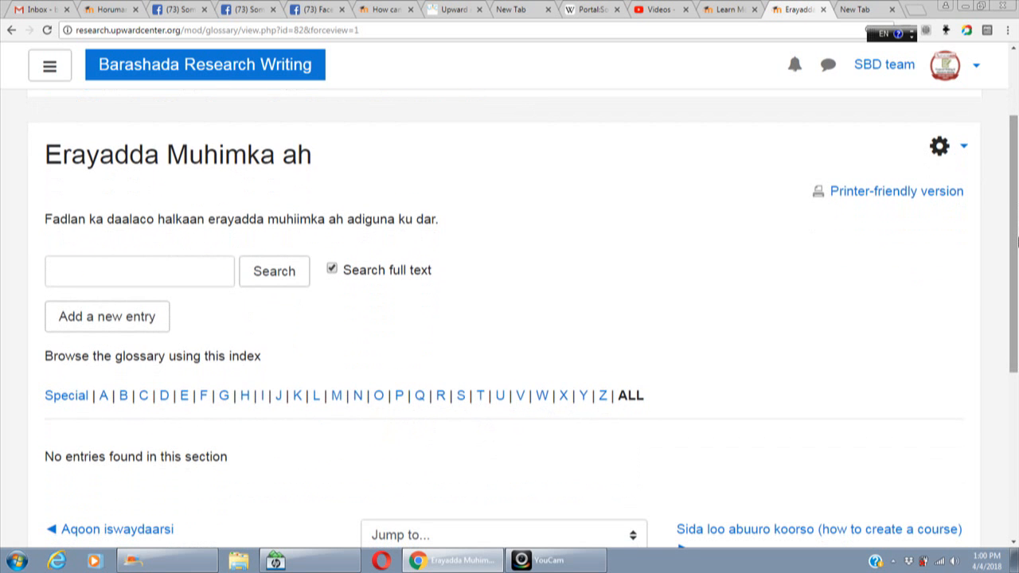
drag(1017, 241, 1017, 269)
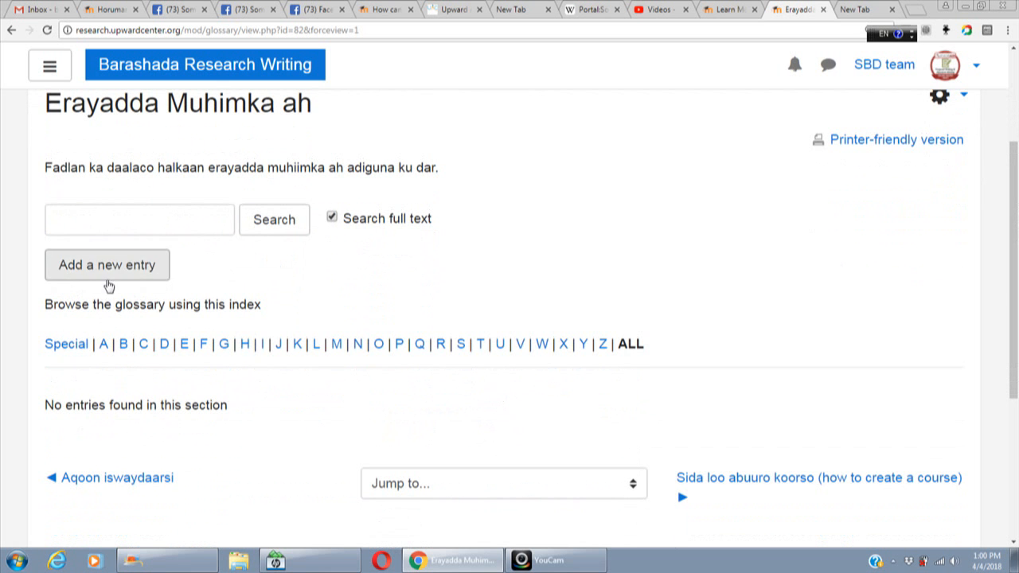
click(95, 268)
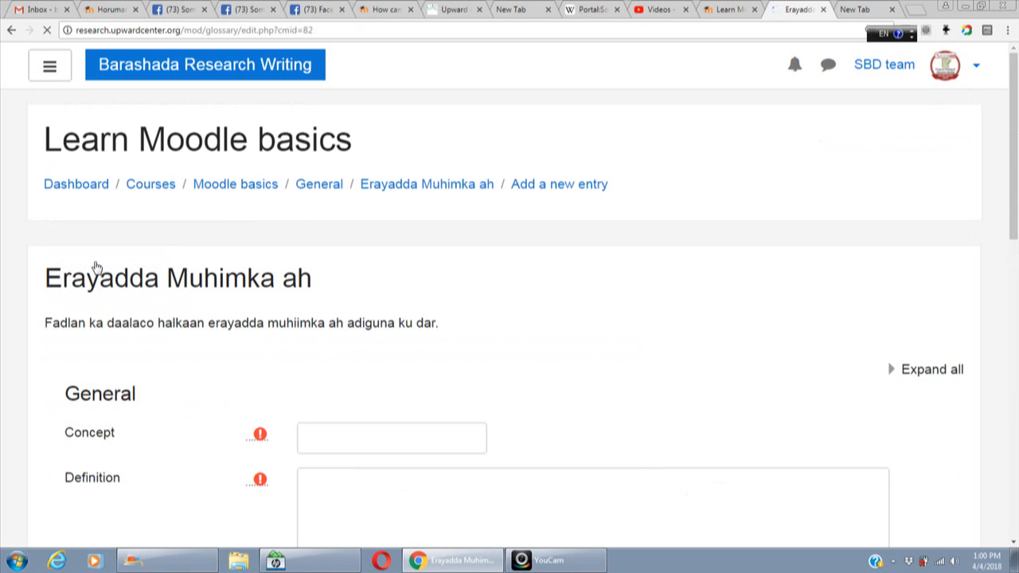
click(413, 441)
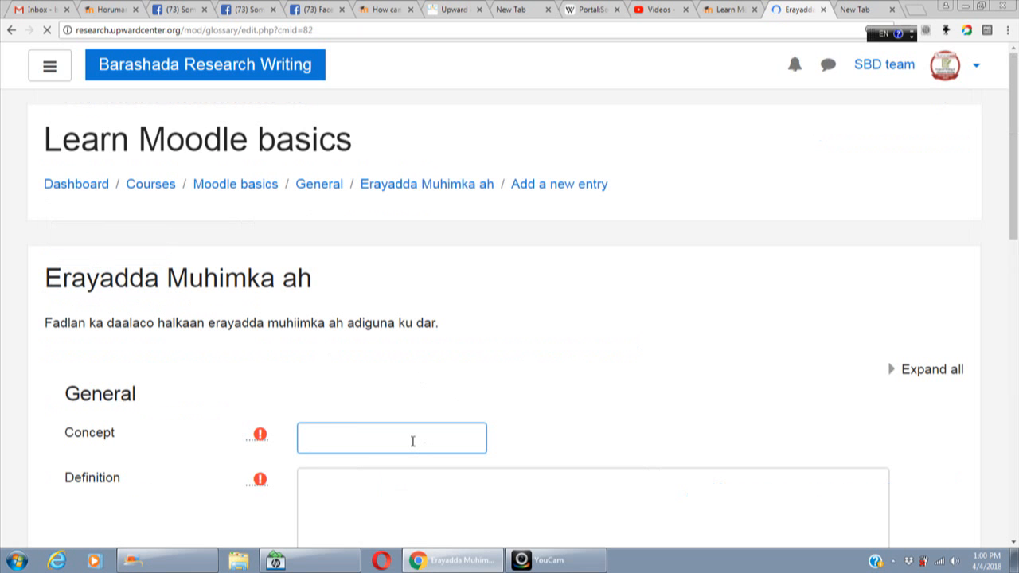
text(anafac)
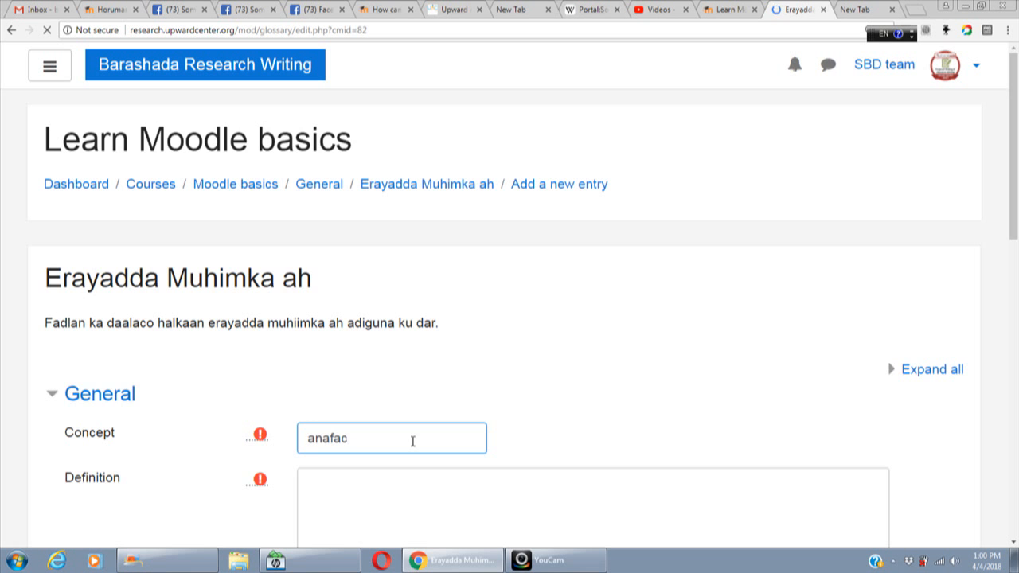
- Enter the entry's definition: "Weedhaan waxaa laga keenay kalmadda ingiriiska ah ee sidaan u qoran 'Resource"
drag(1016, 160, 1018, 221)
click(627, 342)
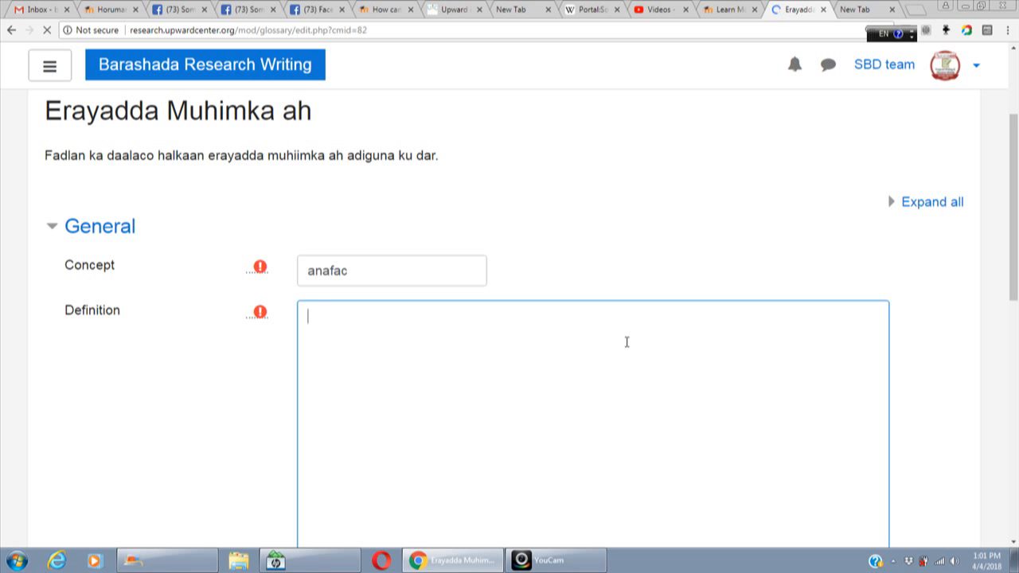
text(Weedhaan)
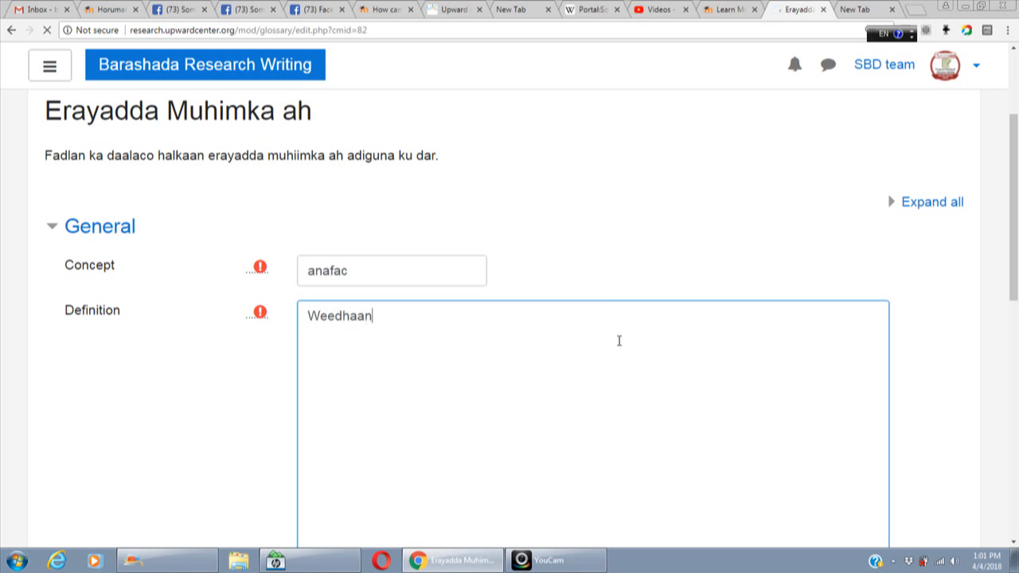
text( waxaa laga kee)
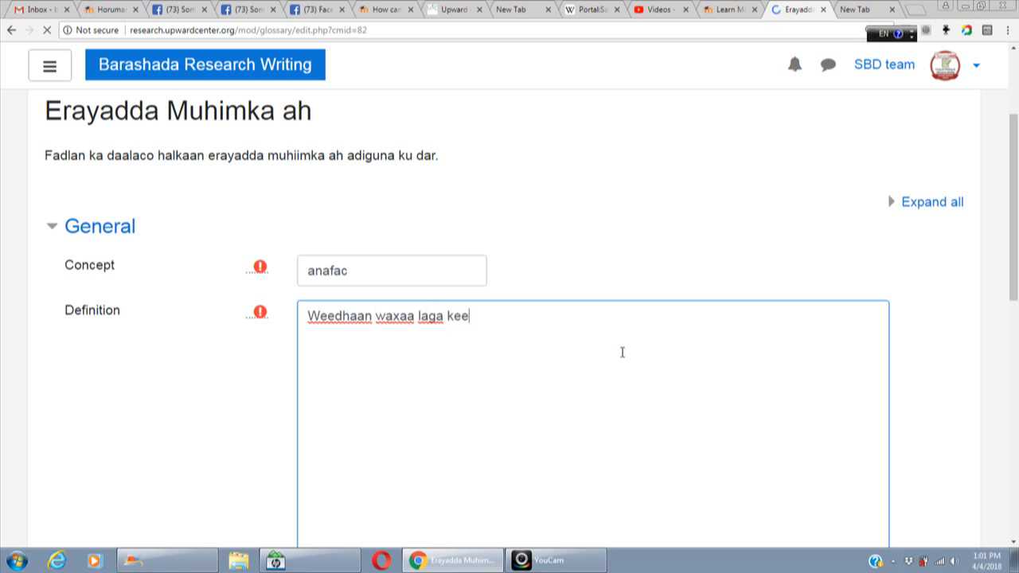
text(nay kalm)
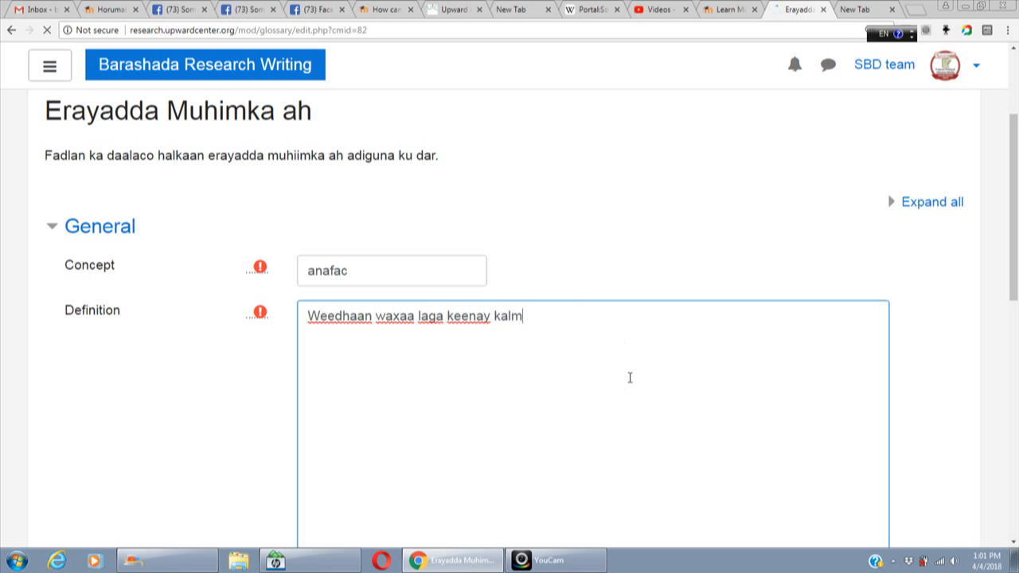
text(adda ingirii)
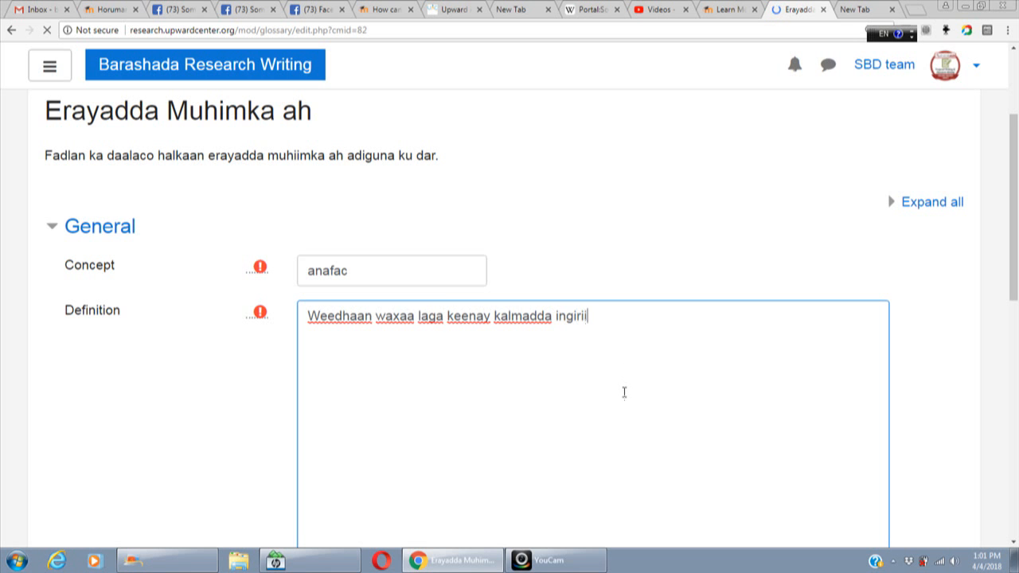
text(ska ah )
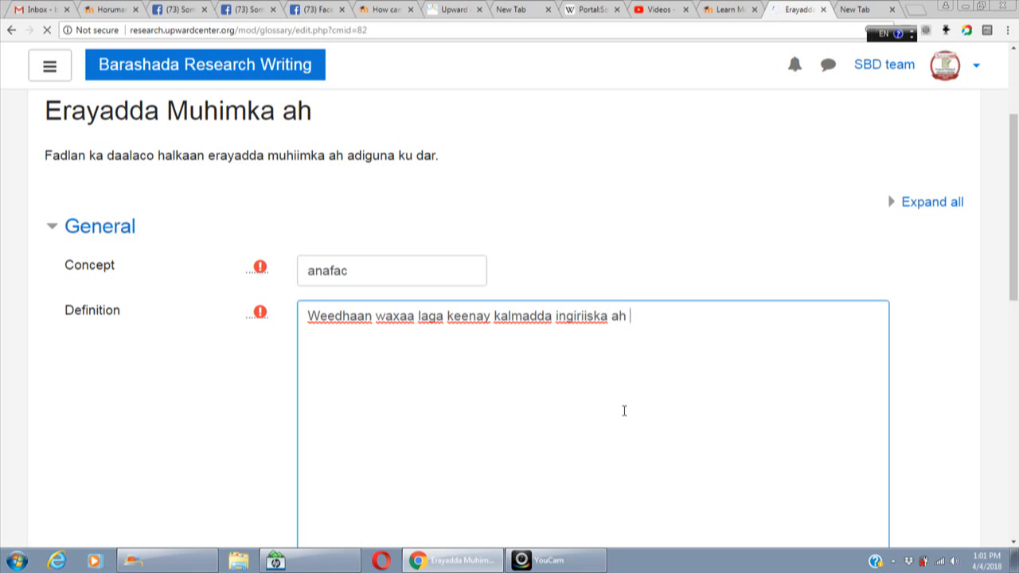
text(ee sidaan )
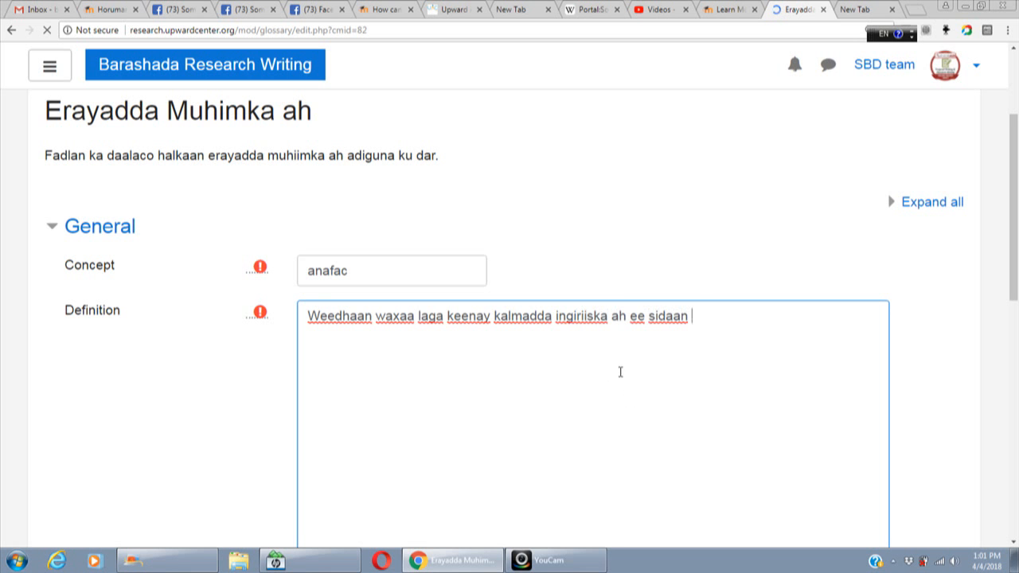
text(u qoran 'R)
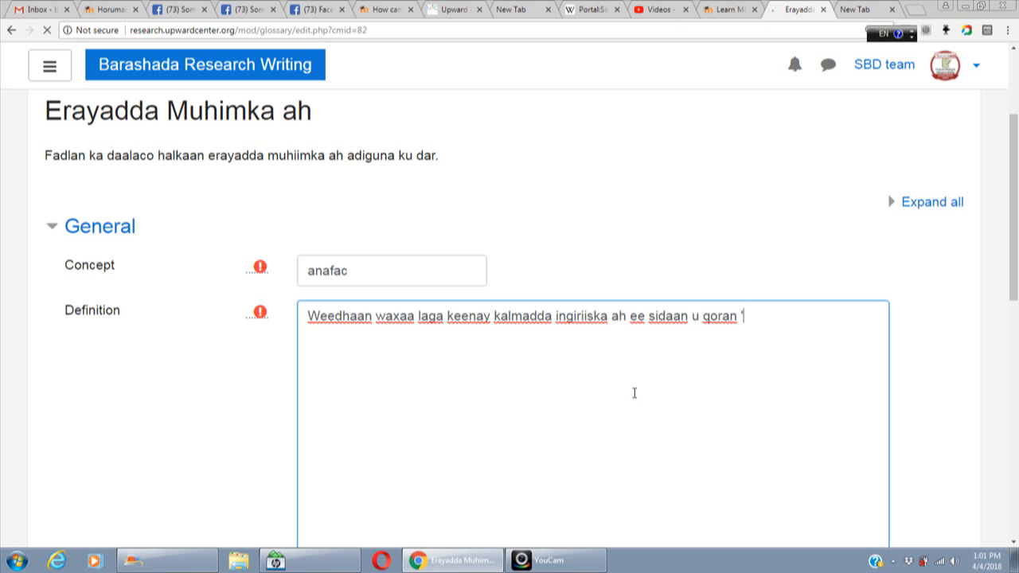
text(esource)
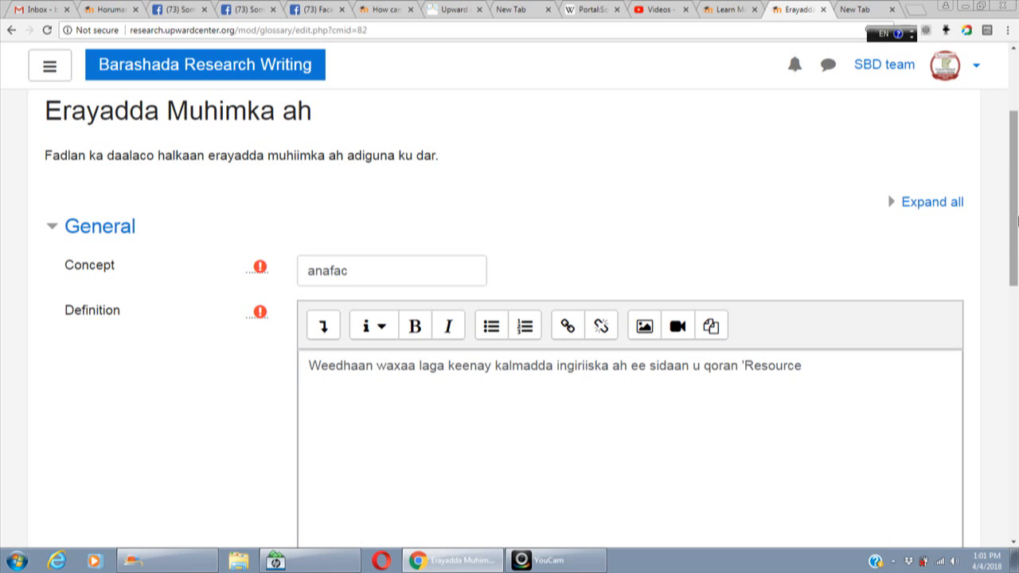
- Correct the spelling of the entry's concept to "anfac"
drag(1017, 223, 1016, 255)
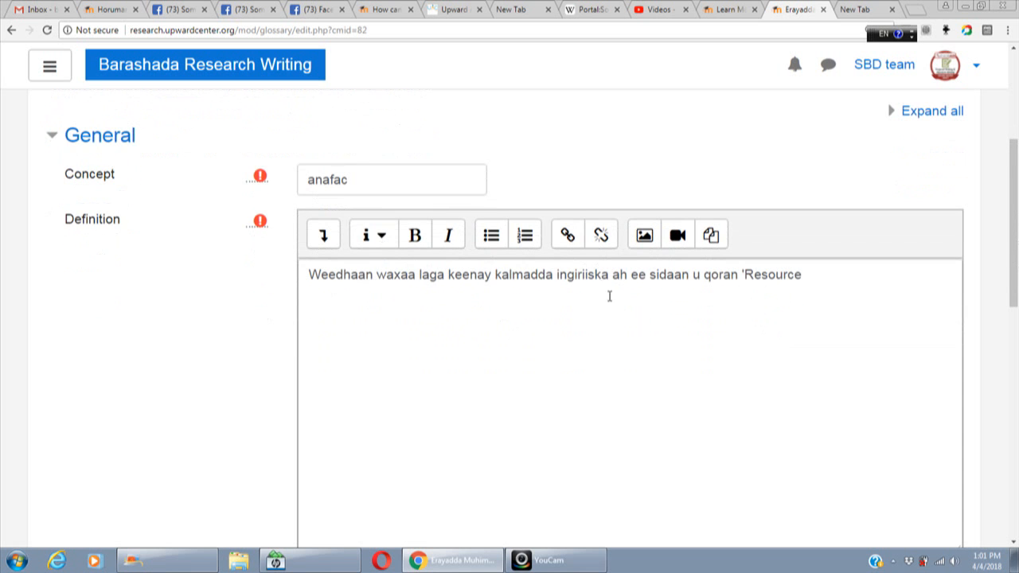
drag(1016, 231, 1015, 242)
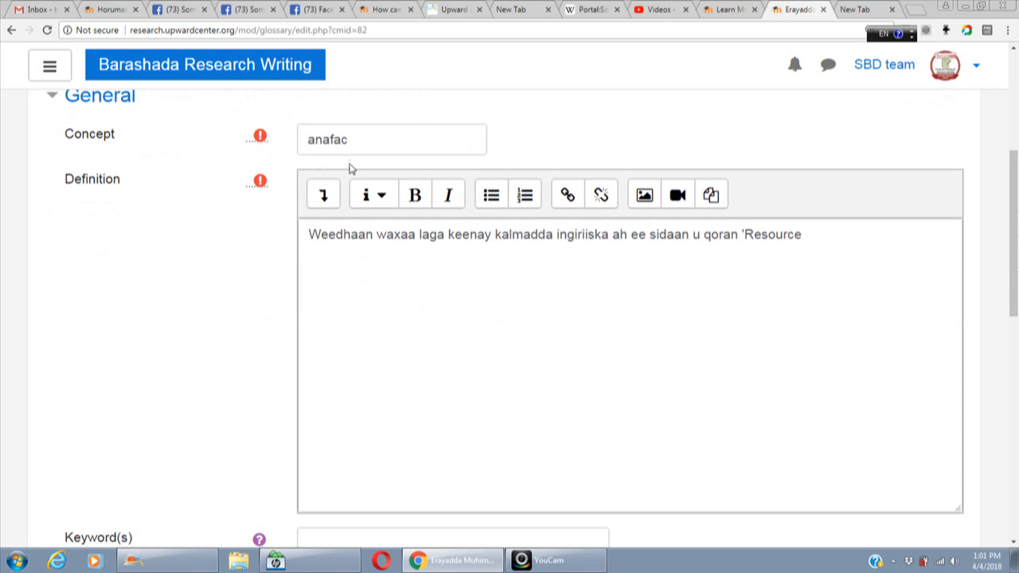
click(331, 140)
key(BackSpace)
- Save the new glossary entry and view it in the glossary
drag(1017, 196, 1016, 297)
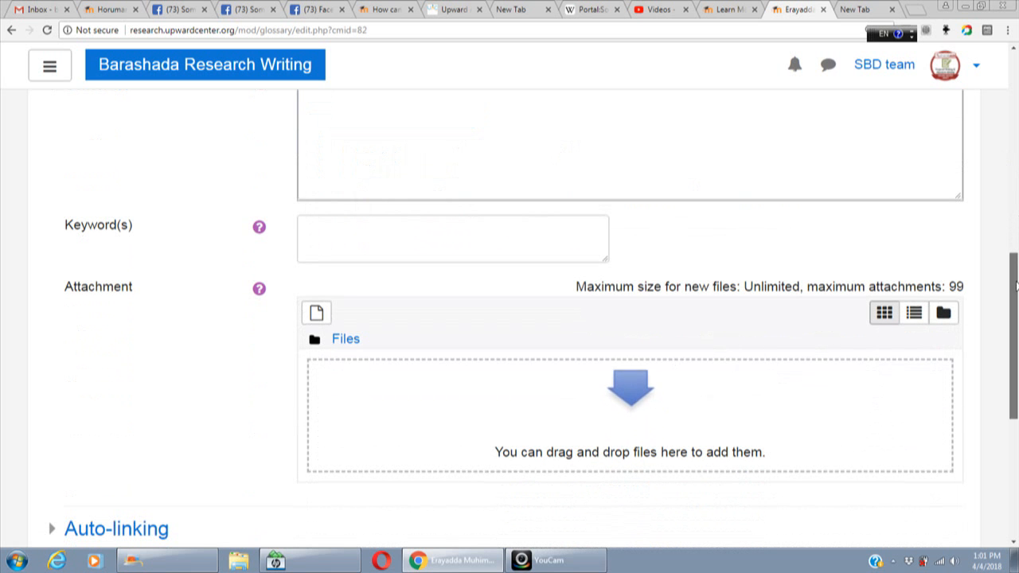
drag(1017, 286, 1017, 331)
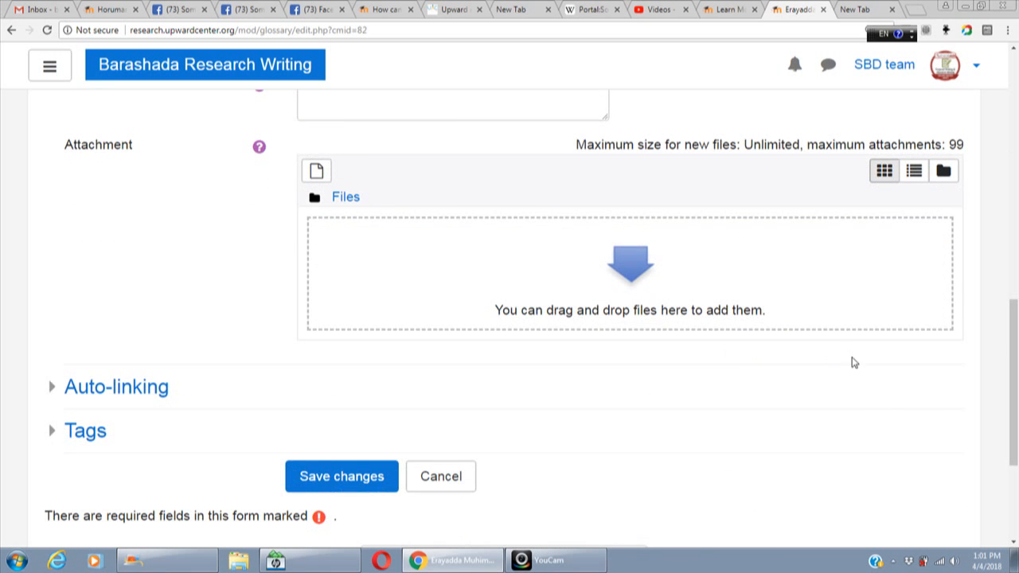
drag(1015, 382, 1016, 399)
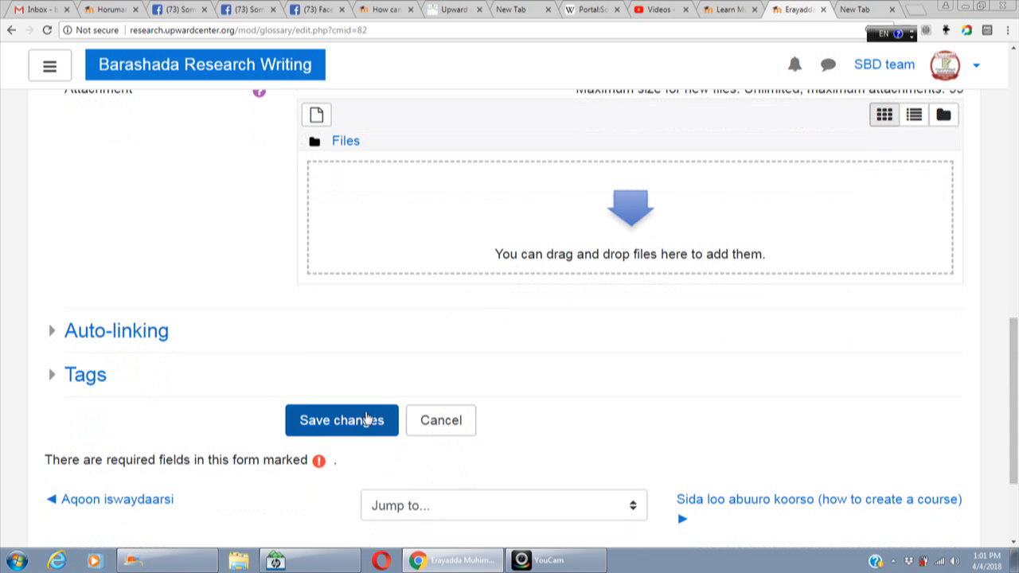
click(349, 424)
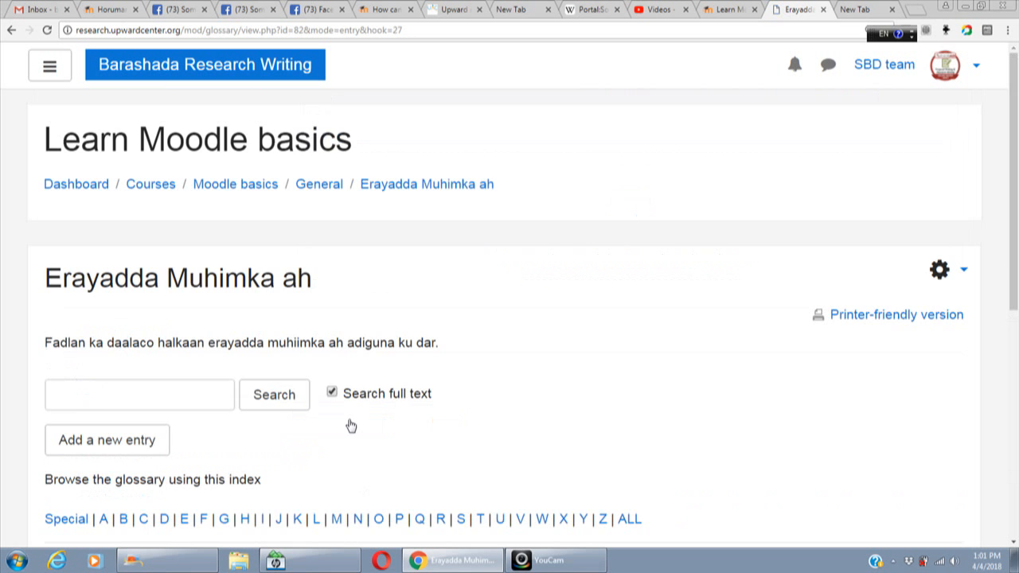
drag(1016, 163, 1018, 259)
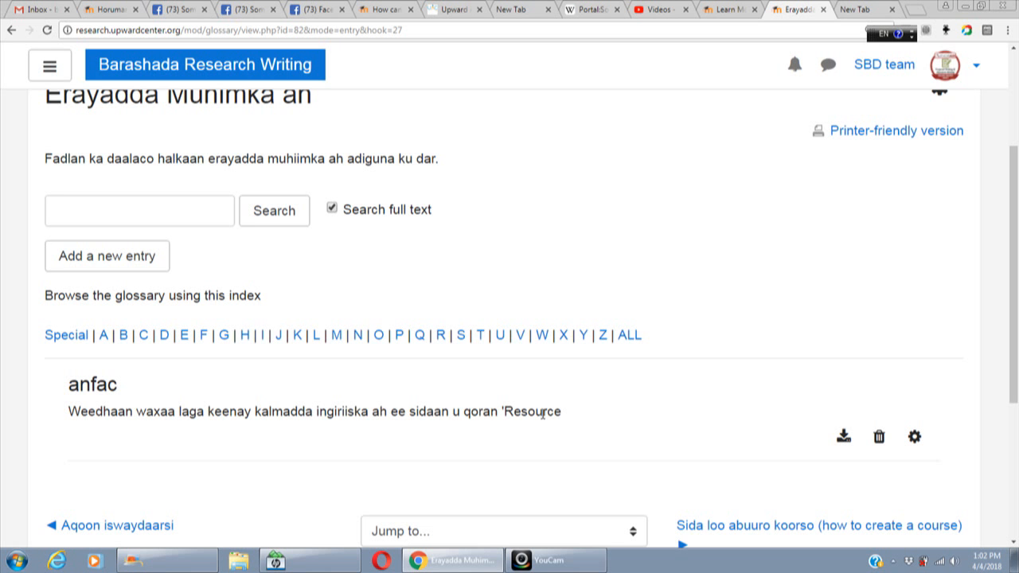
- Start another glossary entry with "Moodle" as its concept
click(103, 267)
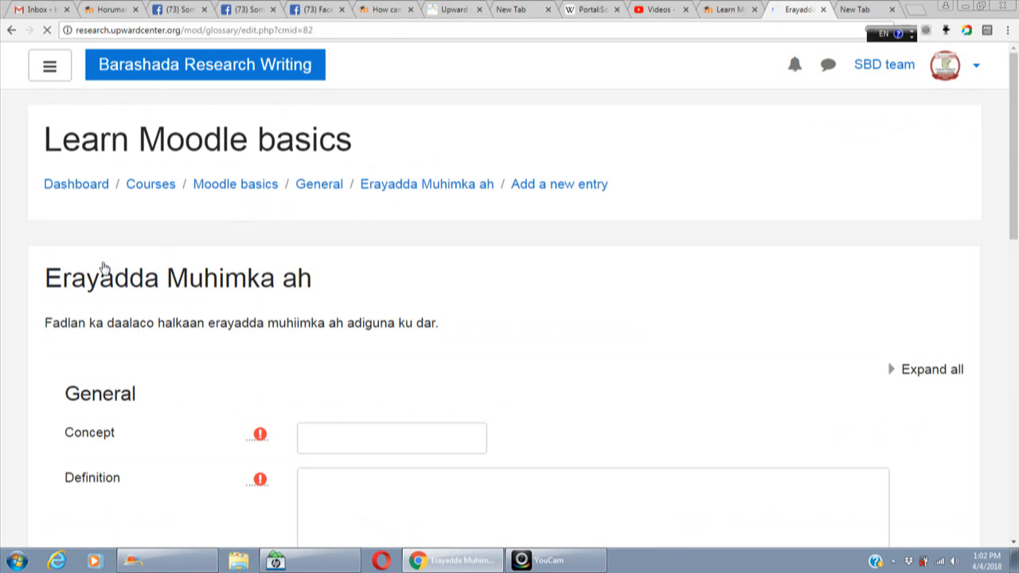
click(360, 444)
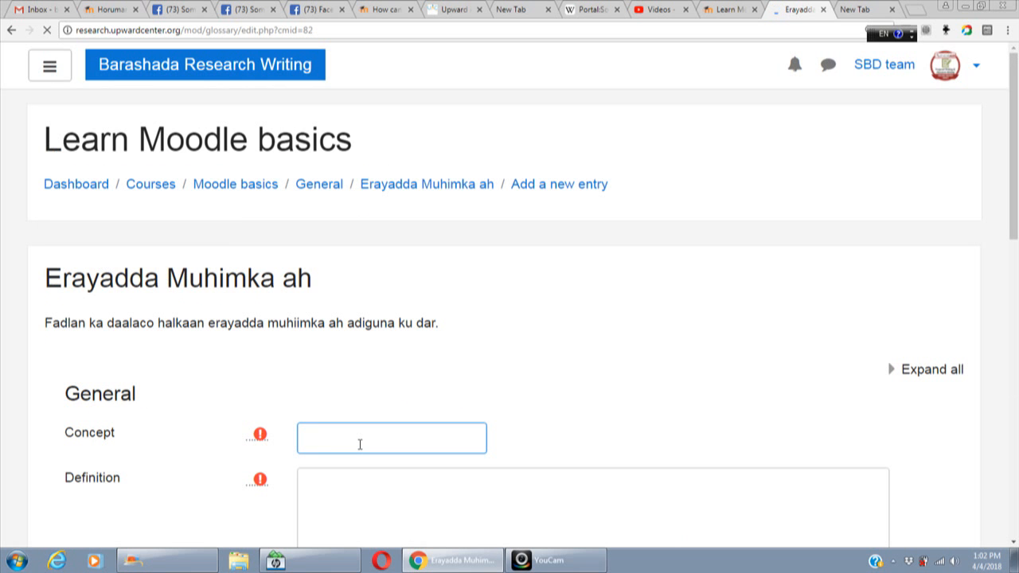
text(Moodle)
- Begin the Moodle entry's definition with "weedhaan waxa laga soo gaabiyay 'Modular Object Oriented"
click(410, 492)
text(w)
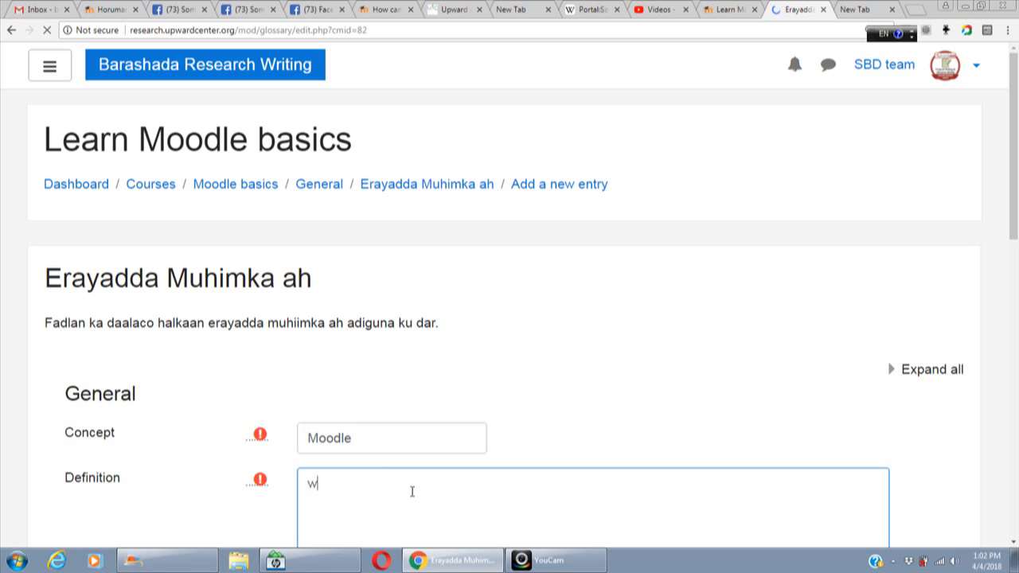
text(eedhaan waxa)
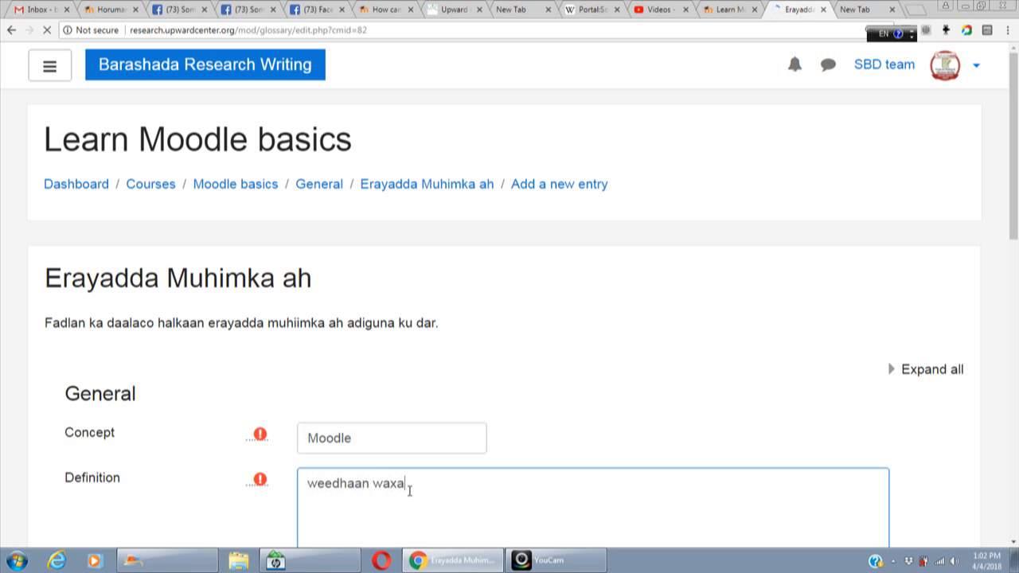
text( laga so)
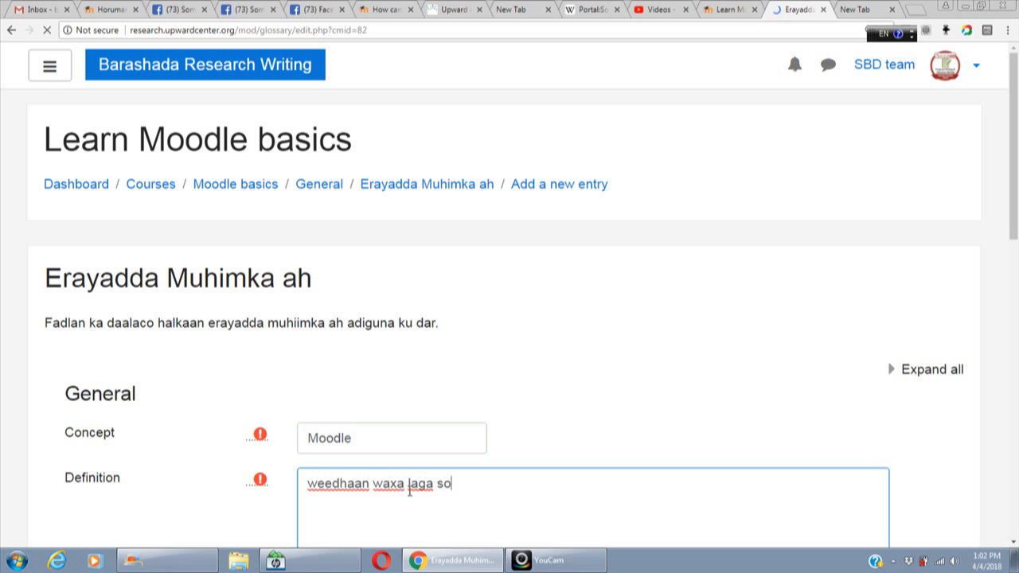
text(o gaabiyay )
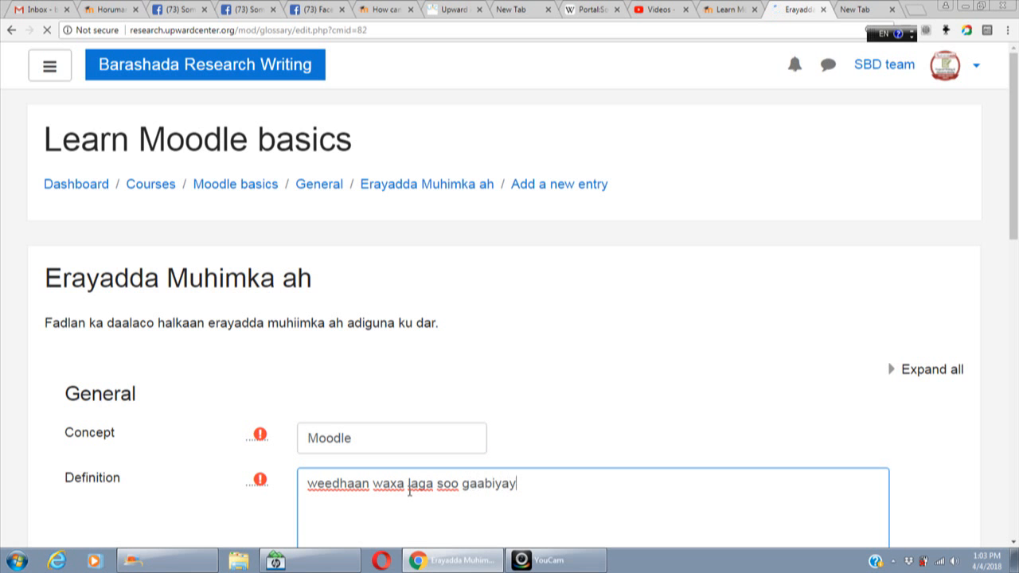
text(')
text(Modluar)
key(BackSpace)
key(BackSpace)
key(BackSpace)
key(BackSpace)
text(ular)
text(S)
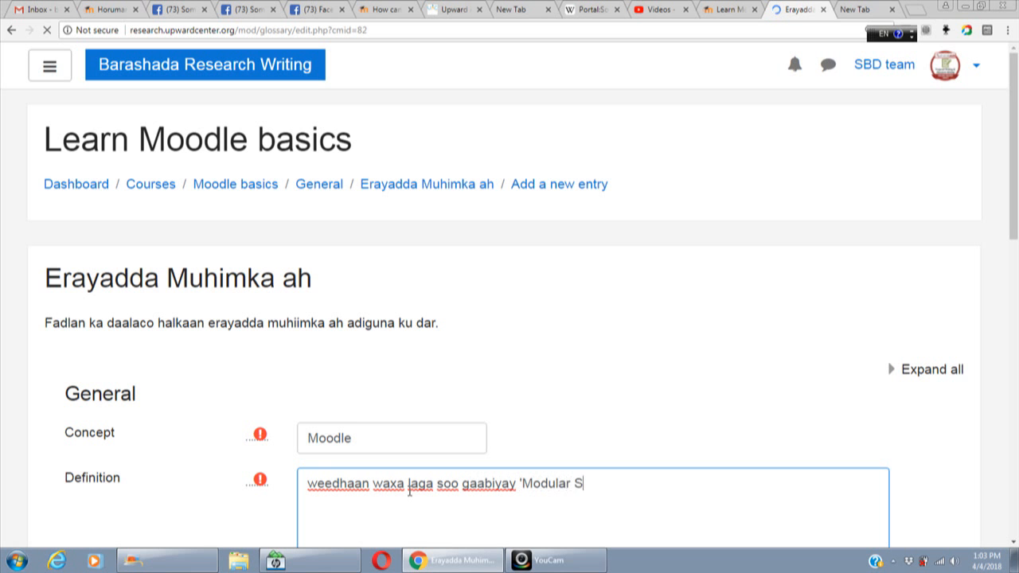
key(BackSpace)
text(Object Oriented)
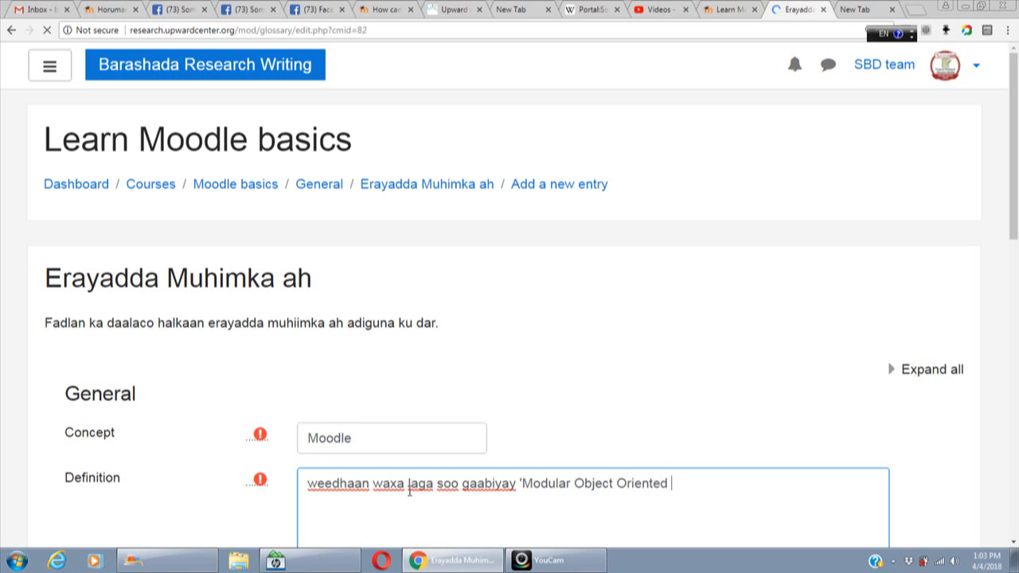
- Complete the Moodle entry's definition by appending "Dynamic Learning Environment'." to the text
text( Dynaic)
key(BackSpace)
key(BackSpace)
key(BackSpace)
key(BackSpace)
text(AMIC)
key(BackSpace)
key(BackSpace)
key(BackSpace)
key(BackSpace)
text(amic Lerni)
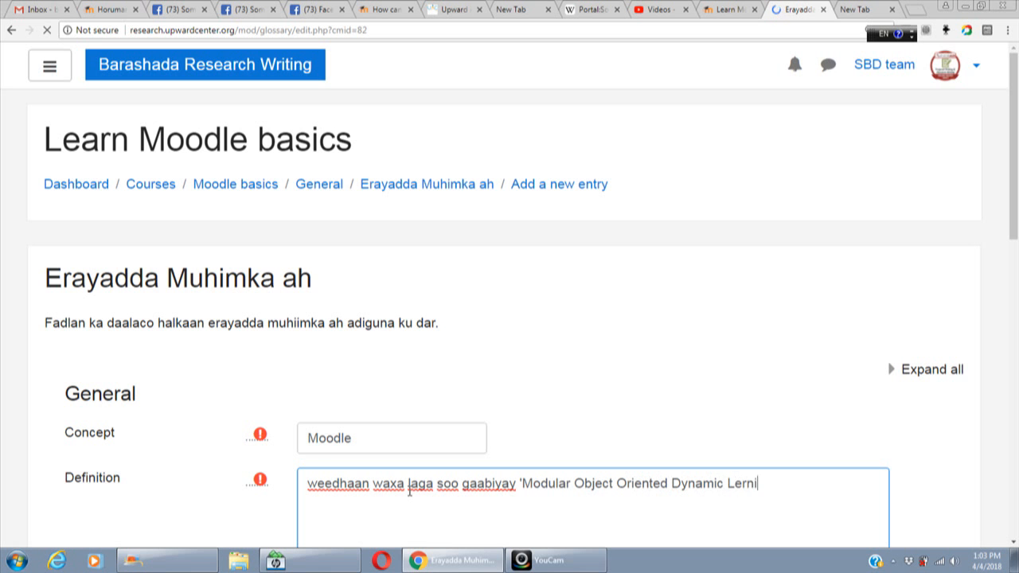
key(BackSpace)
key(BackSpace)
key(BackSpace)
text(arning Environm)
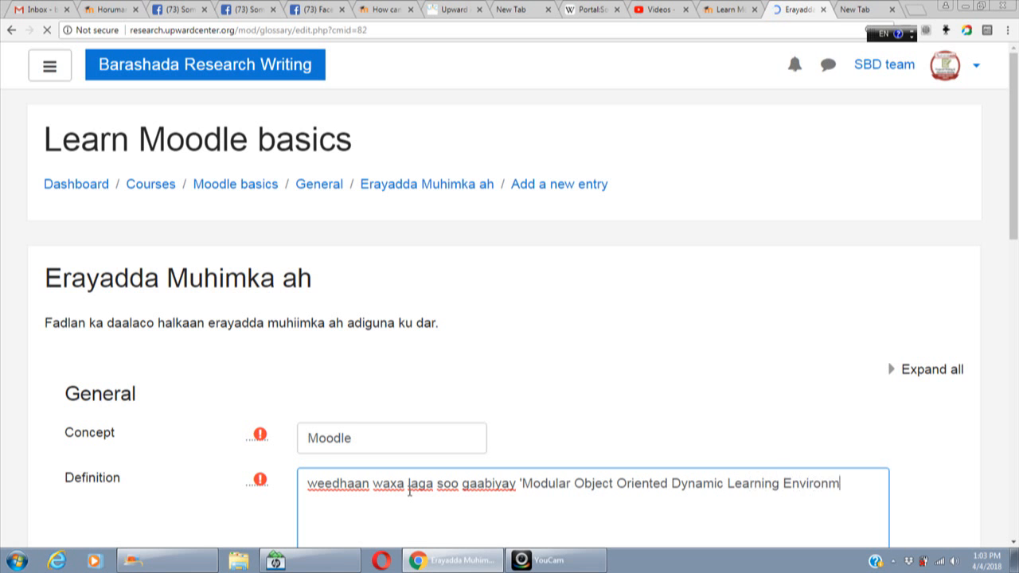
text(ent'.)
drag(1016, 203, 1017, 249)
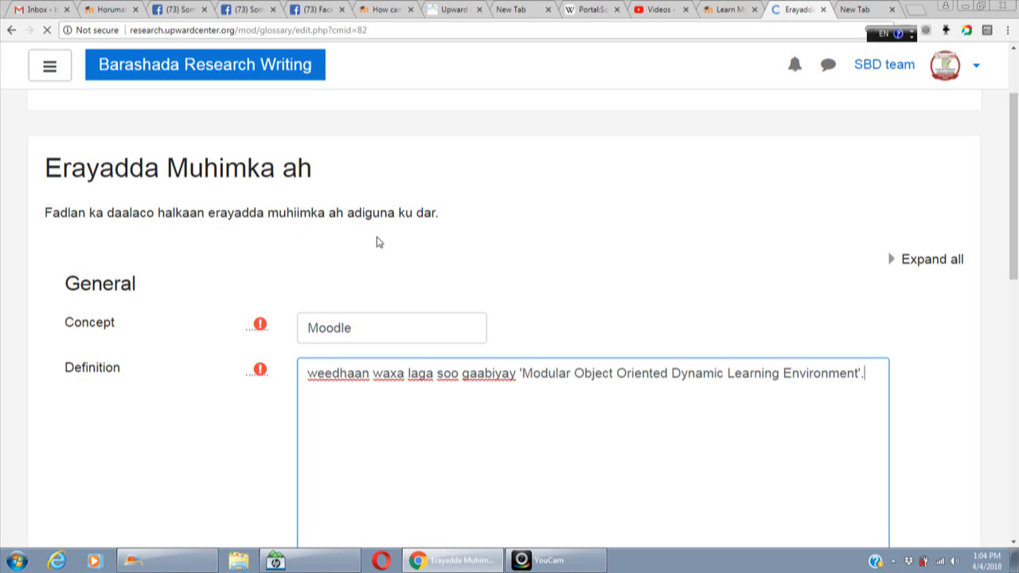
drag(1017, 187, 1017, 341)
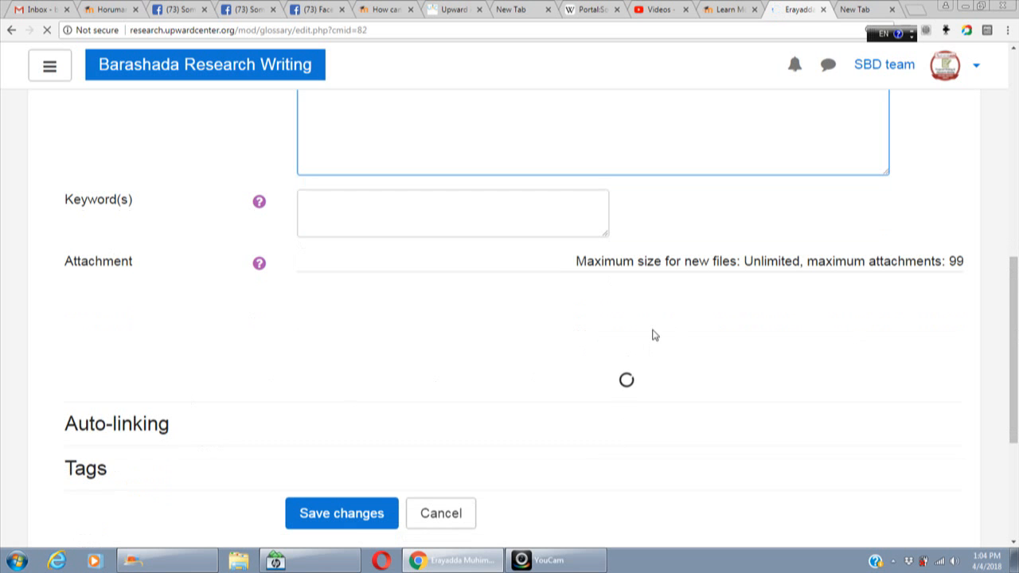
mouse_move(1017, 339)
mouse_down()
mouse_move(1016, 269)
mouse_move(1009, 347)
mouse_up()
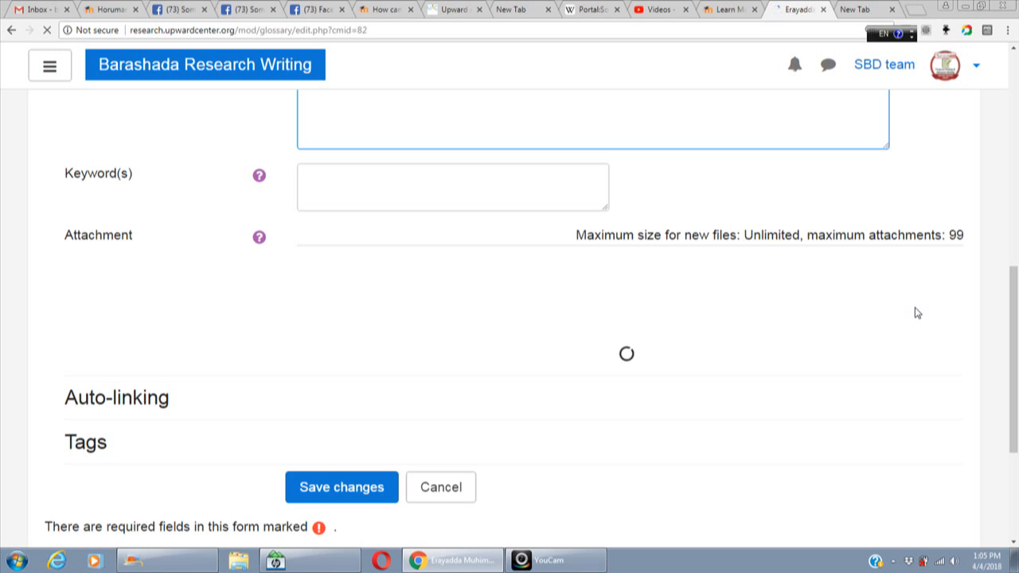
scroll(876, 263, up, 5)
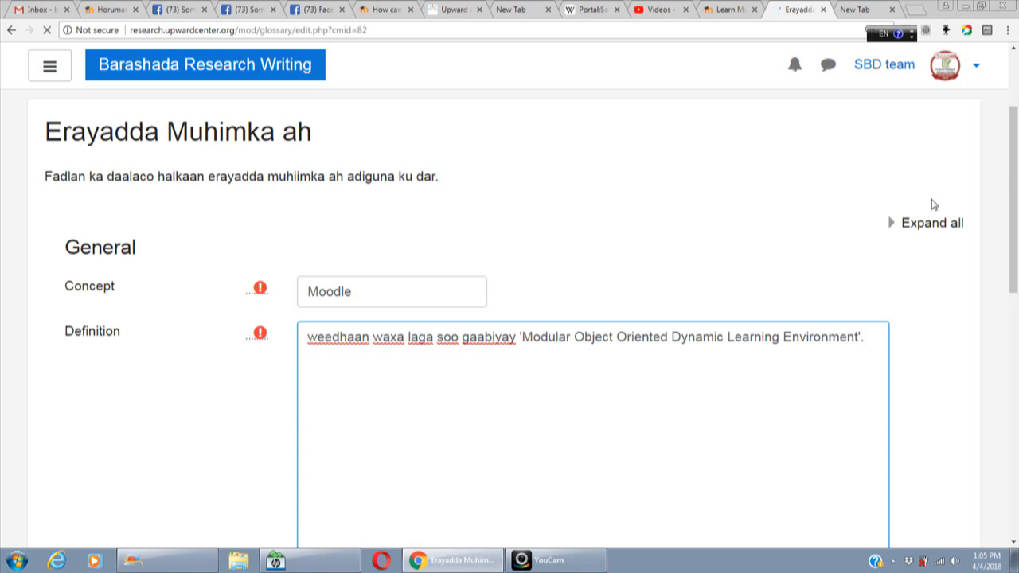
- Save the Moodle entry and view it in the glossary
drag(1016, 185, 1016, 225)
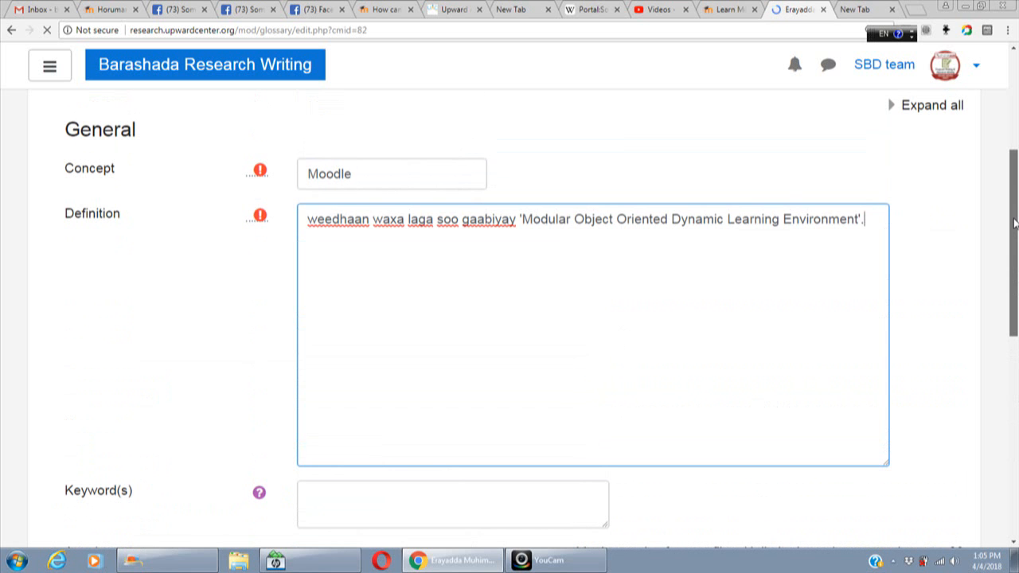
drag(1016, 225, 1017, 268)
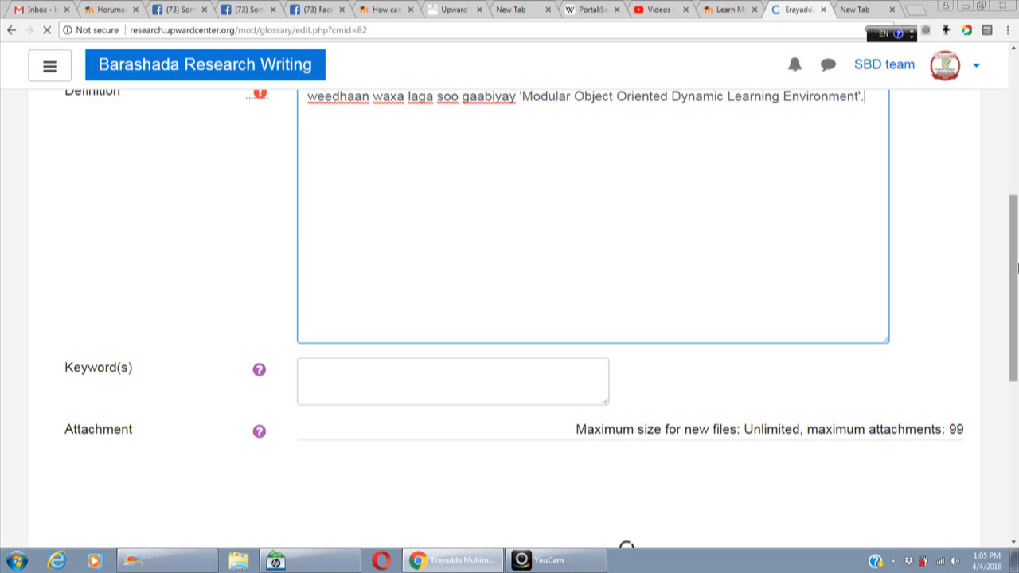
scroll(1016, 245, down, 4)
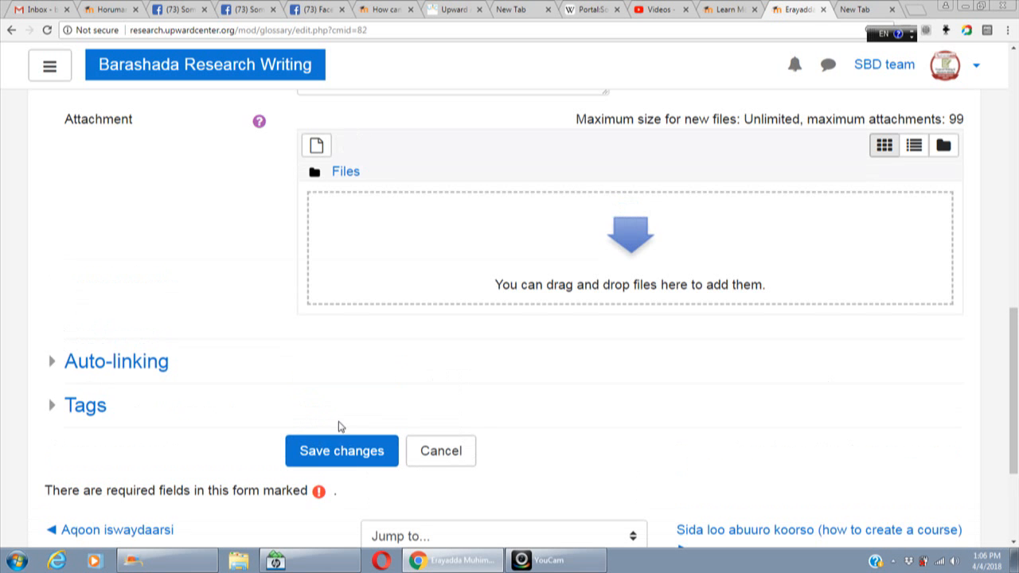
click(337, 453)
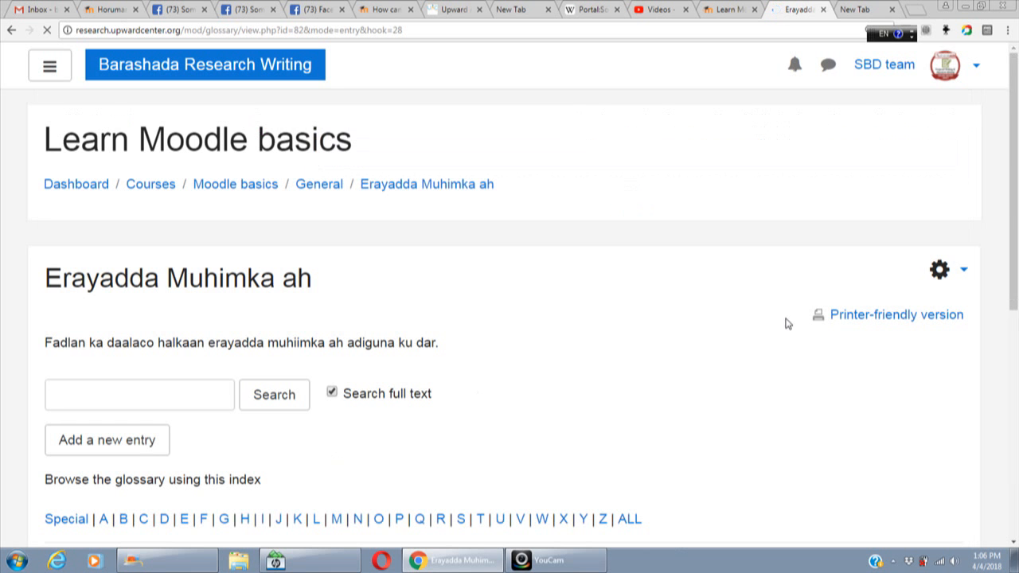
scroll(788, 323, down, 3)
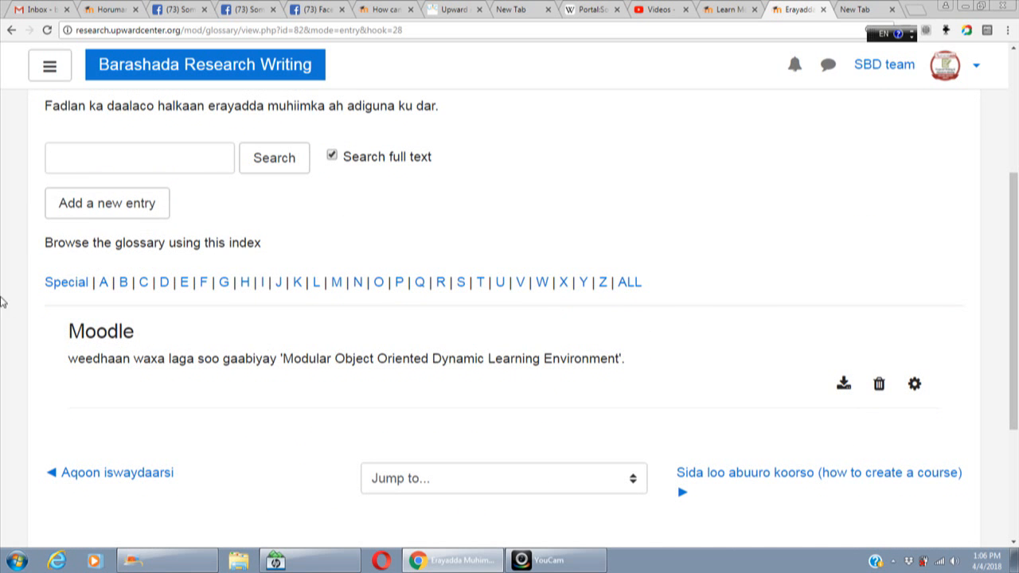
- Browse the glossary by the letter A and by the letter M to check the entries under each
click(104, 285)
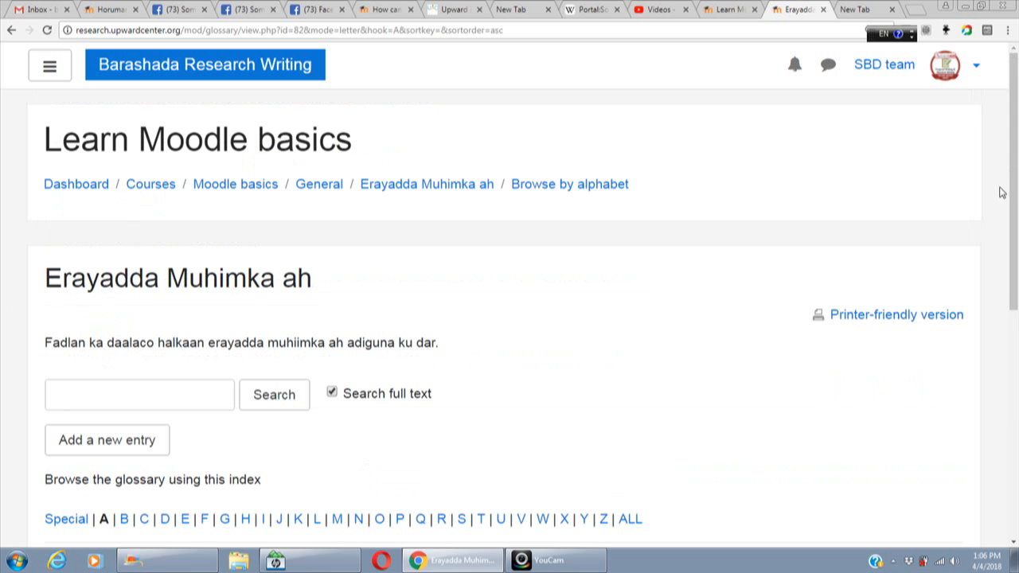
drag(1014, 192, 1013, 267)
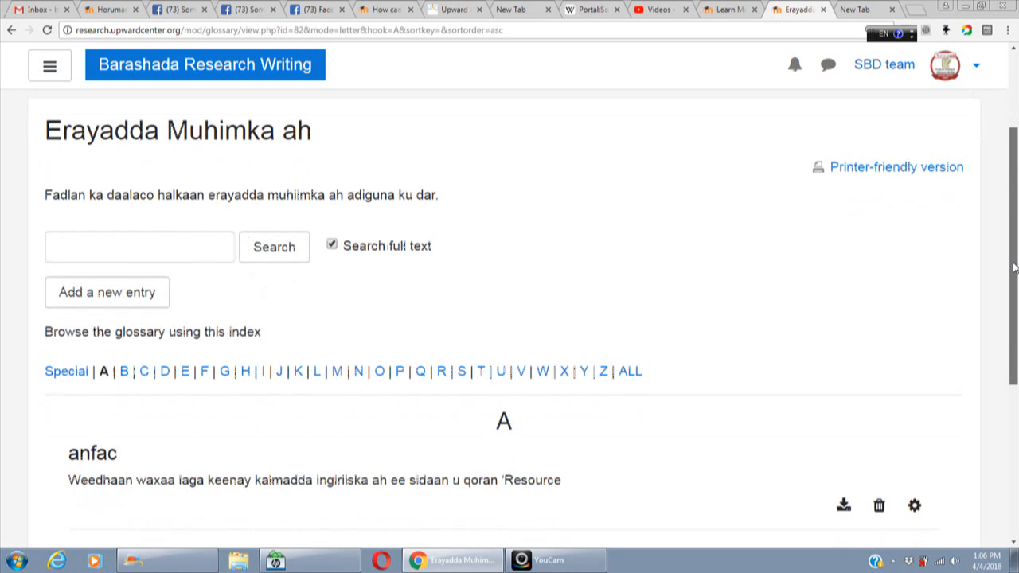
click(337, 374)
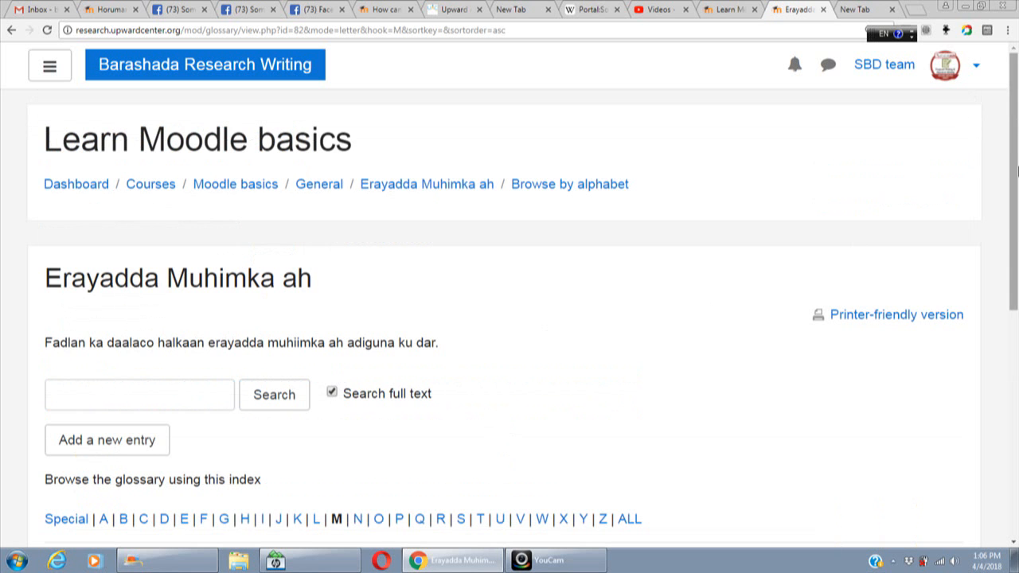
scroll(1017, 231, down, 3)
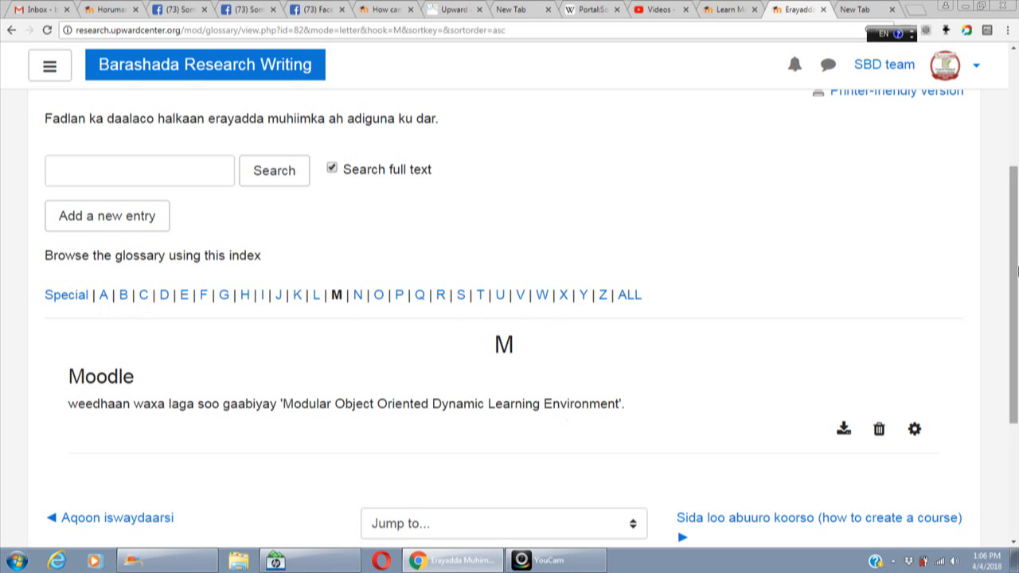
drag(1017, 255, 1017, 144)
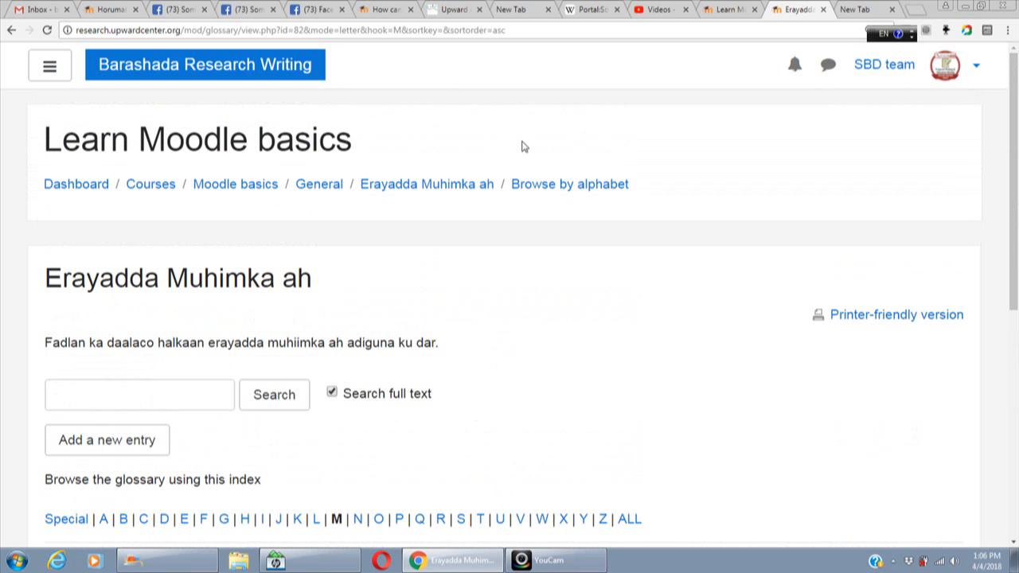
- Return to the Moodle basics course page and check the Erayadda Muhimka ah glossary in the activity list
click(237, 186)
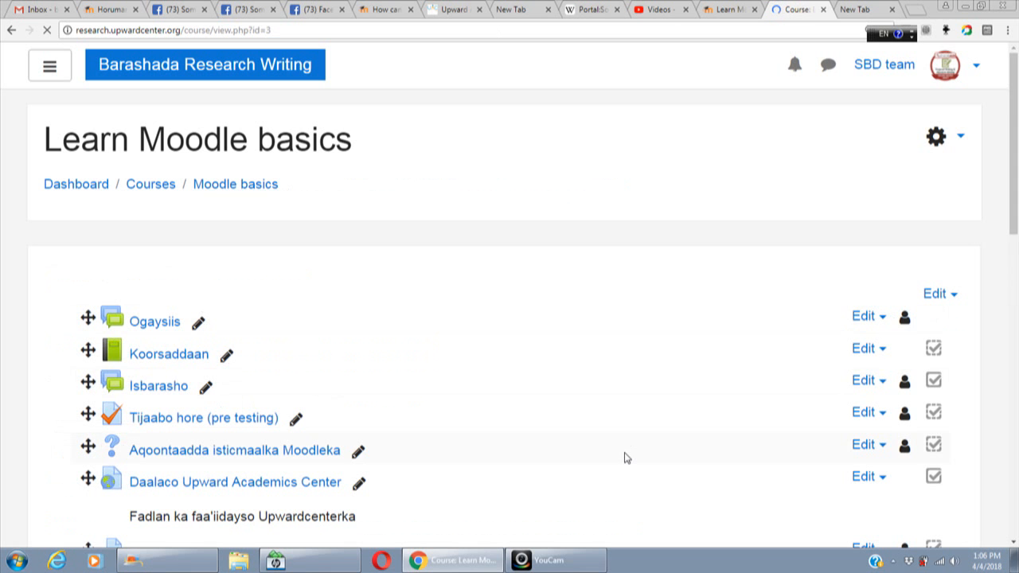
click(554, 561)
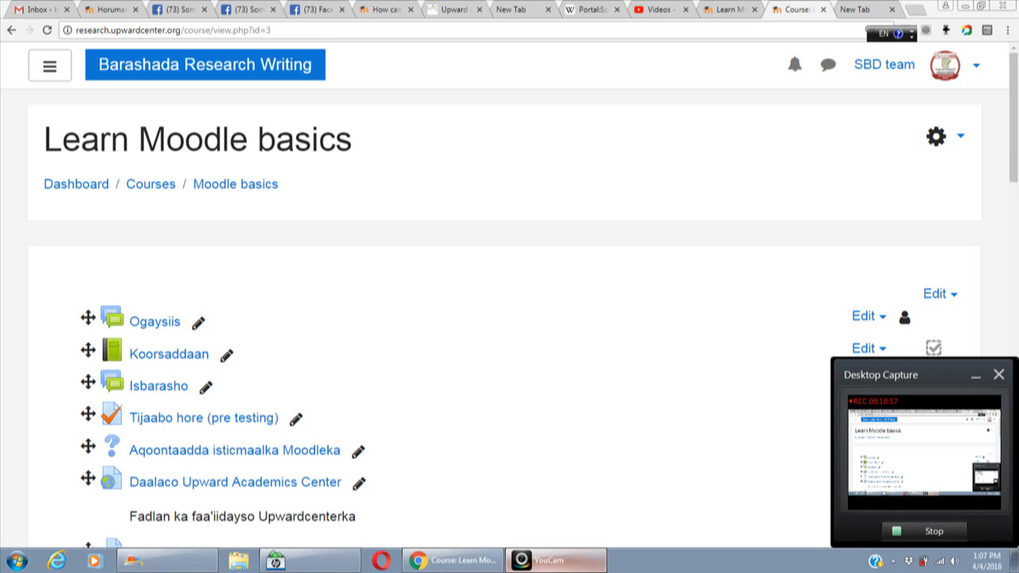
drag(1013, 148, 1017, 220)
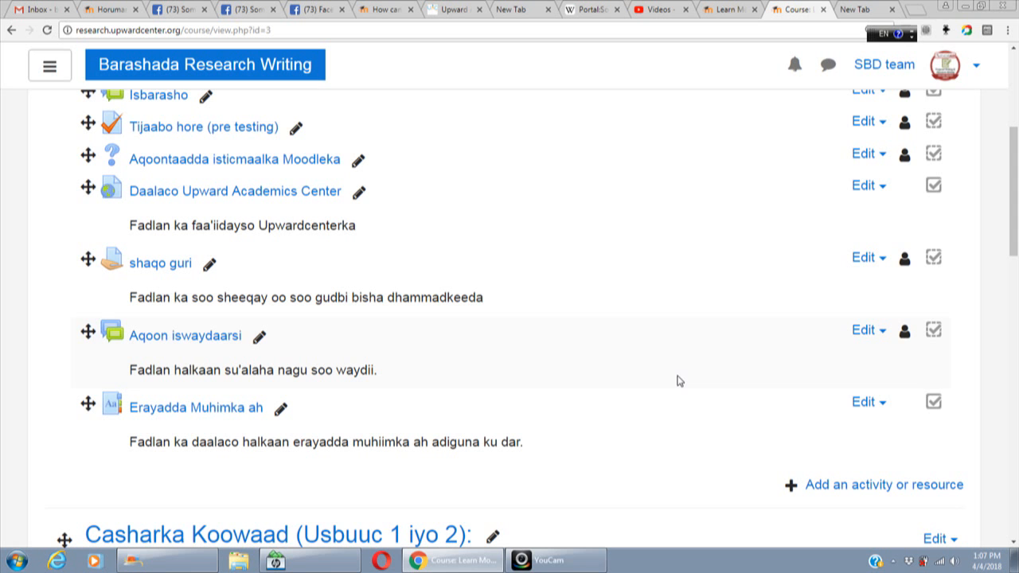
click(551, 561)
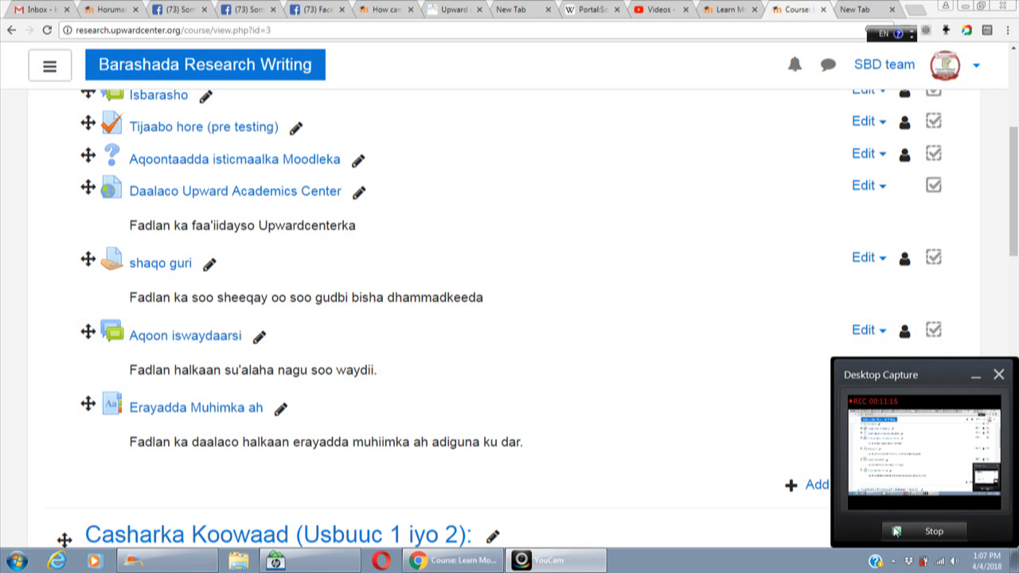